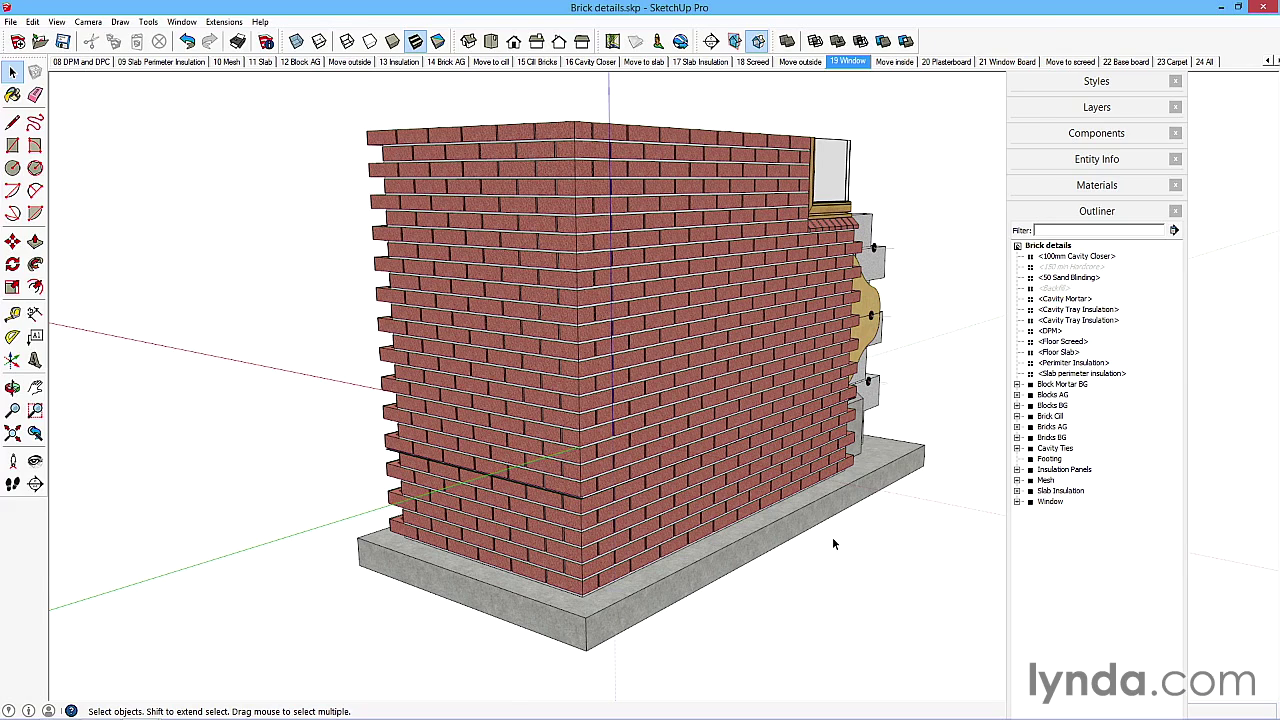
# Orbit around the finished brick and block wall to inspect its exterior, cross-section and inside
pyautogui.moveTo(832, 543); pyautogui.dragTo(436, 573, button='middle')
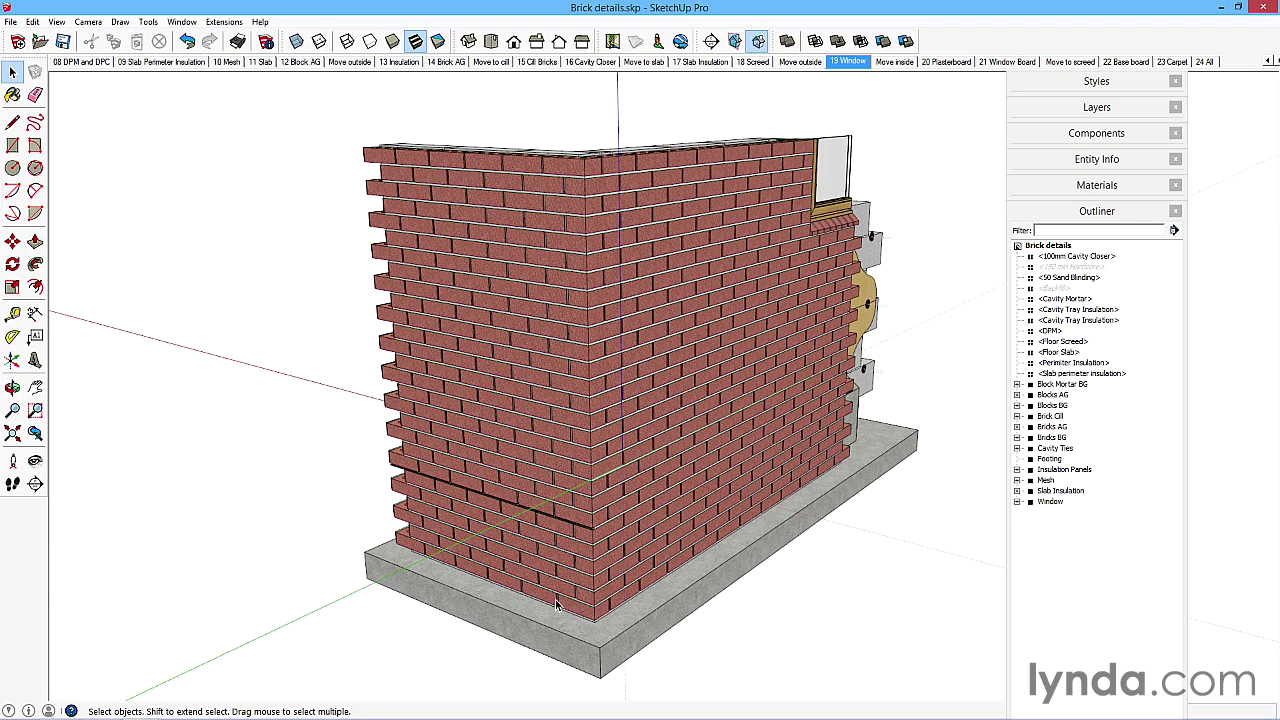
pyautogui.moveTo(560, 600); pyautogui.dragTo(930, 525, button='middle')
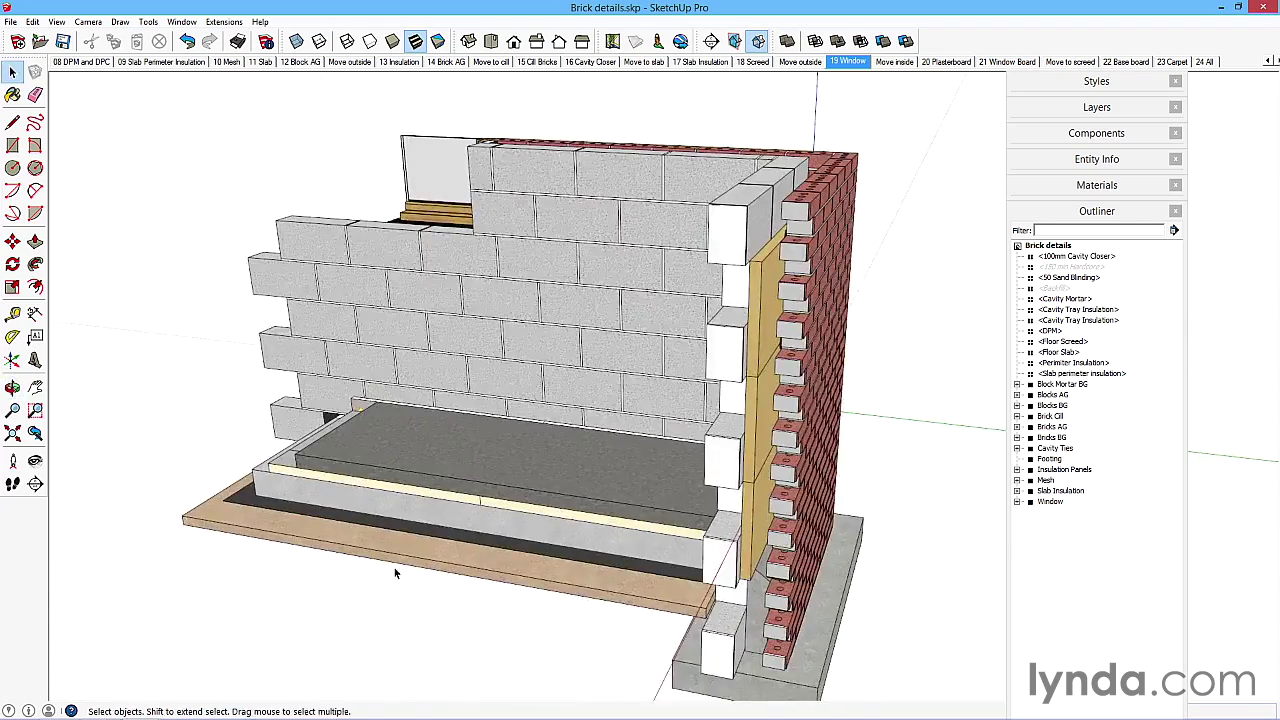
pyautogui.moveTo(394, 567); pyautogui.dragTo(295, 532, button='middle')
pyautogui.moveTo(760, 488); pyautogui.dragTo(129, 500, button='middle')
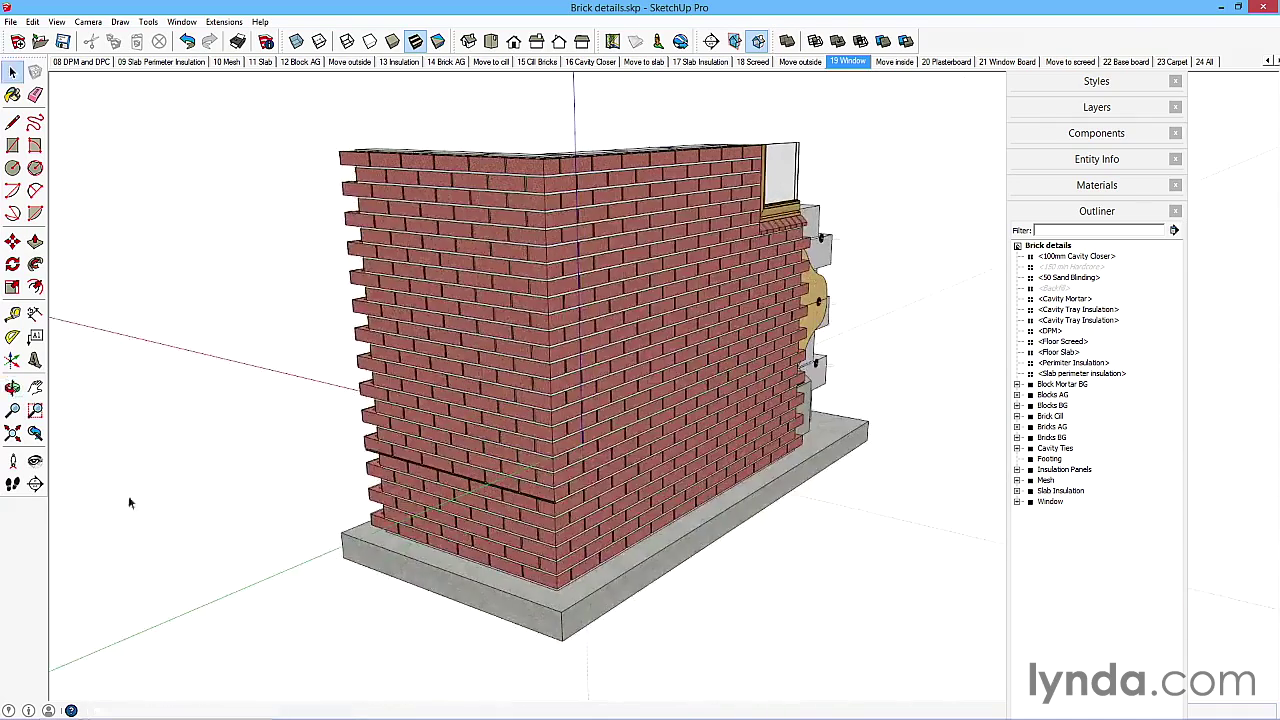
pyautogui.moveTo(598, 483); pyautogui.dragTo(457, 480, button='middle')
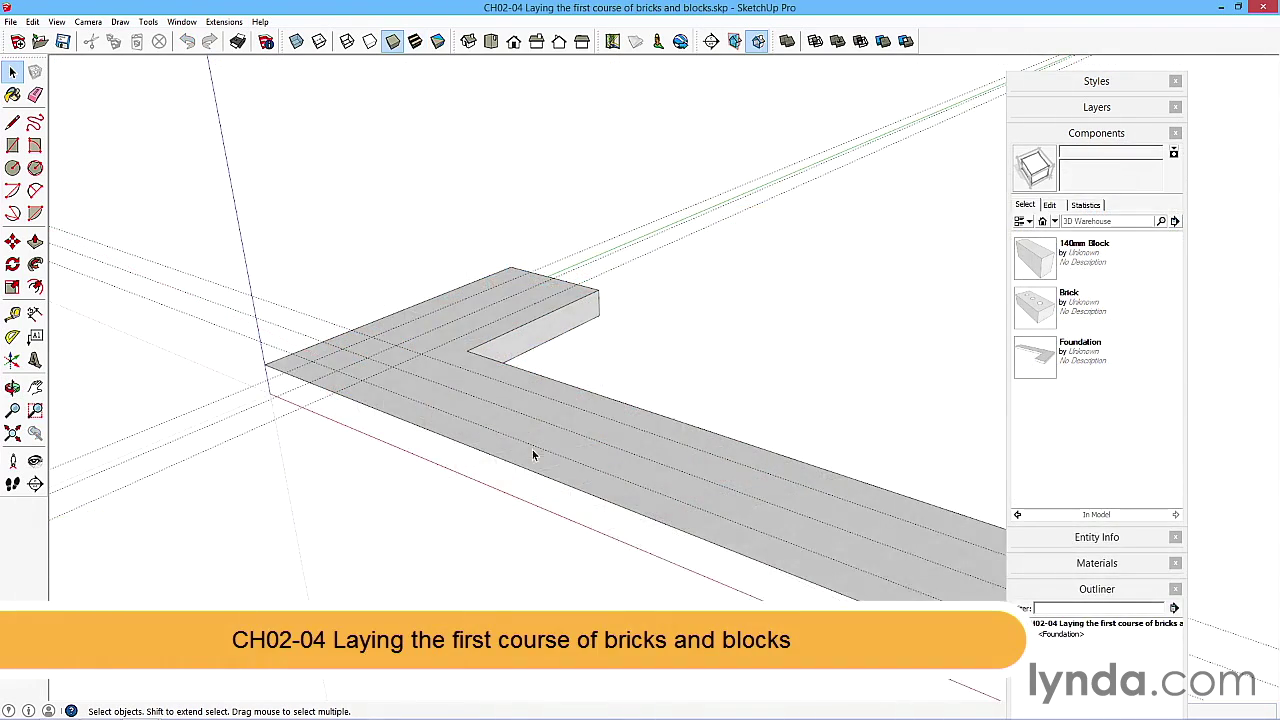
pyautogui.moveTo(532, 452); pyautogui.dragTo(506, 520, button='middle')
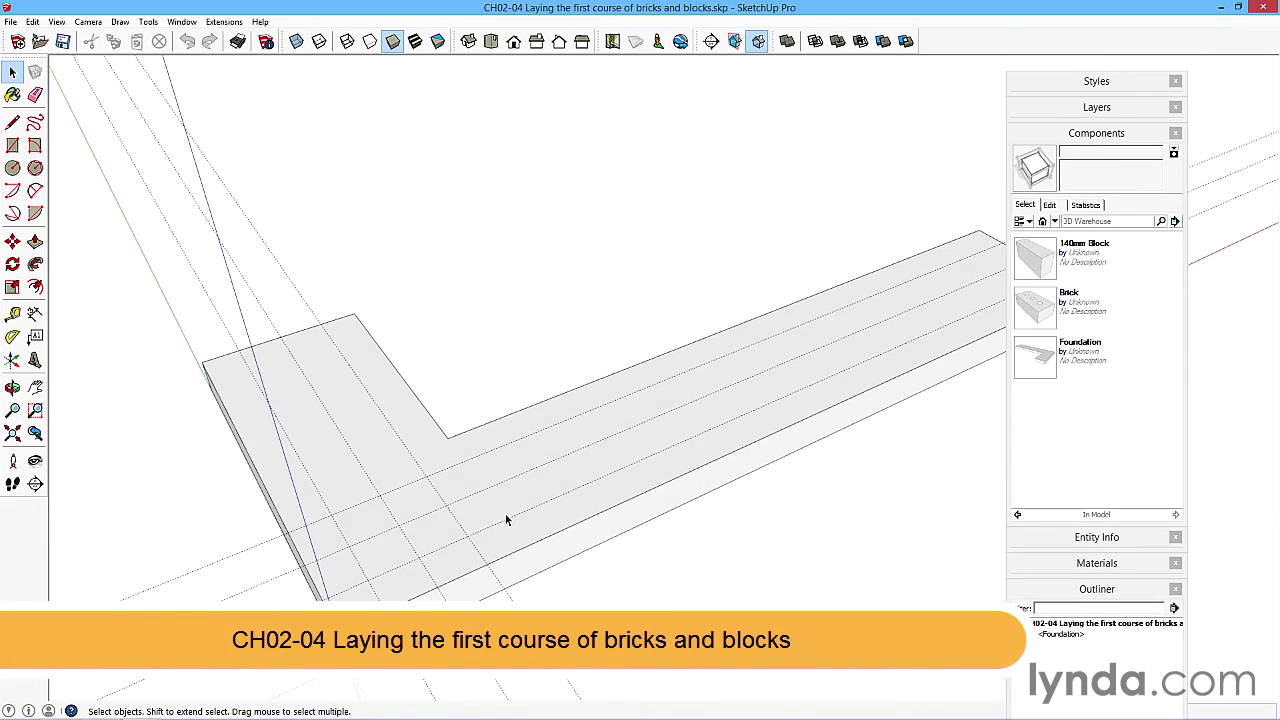
# Orbit down to a low, side-on view along the L-shaped foundation, then return to Select
pyautogui.moveTo(373, 585); pyautogui.dragTo(480, 514, button='middle')
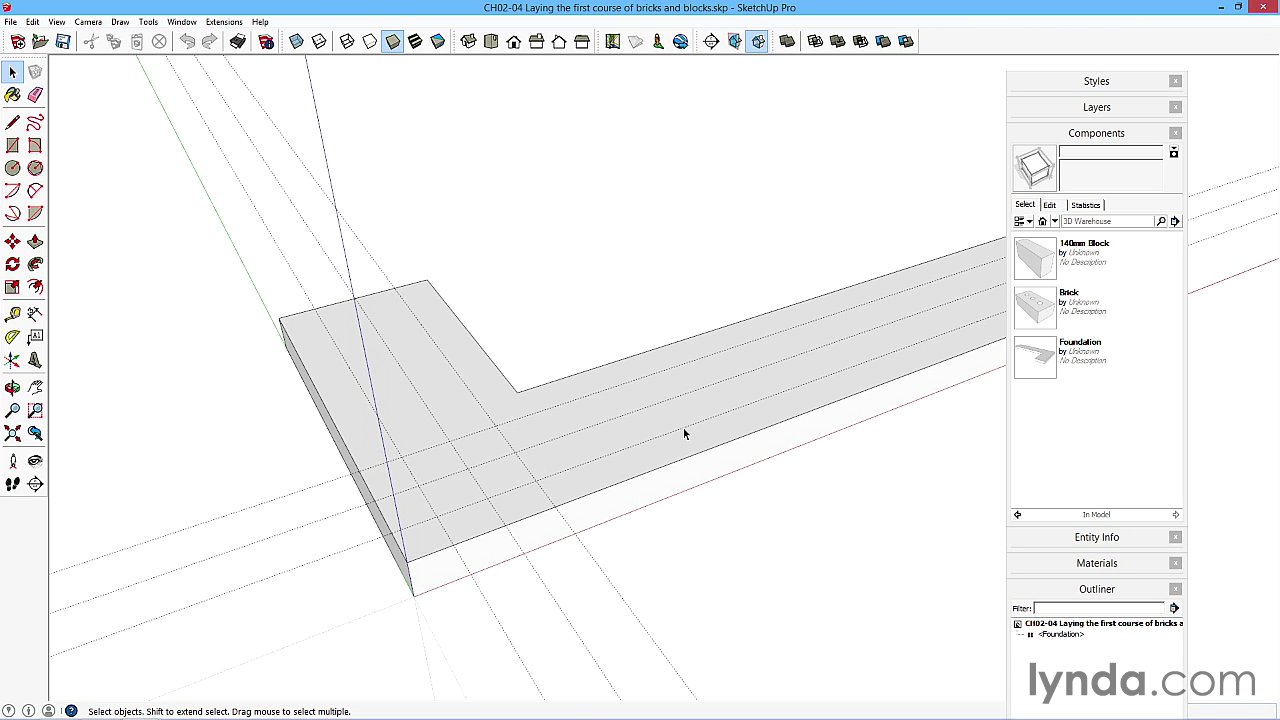
pyautogui.press('o')
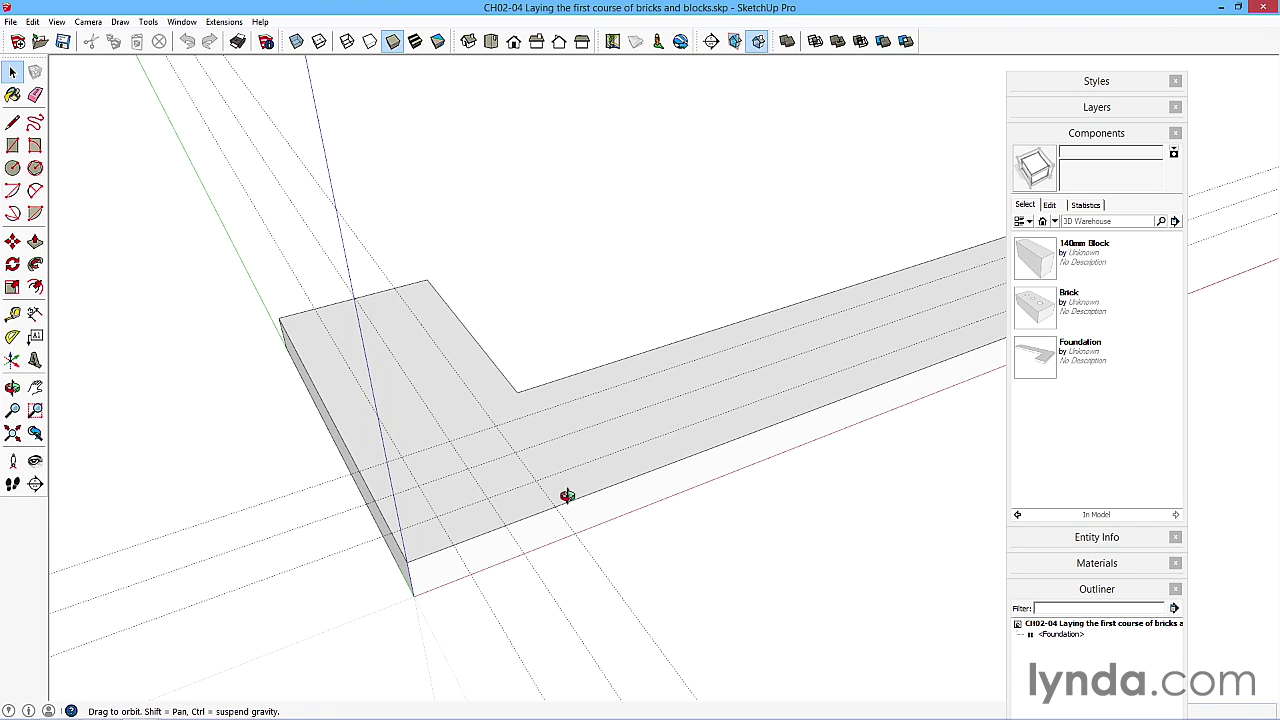
pyautogui.moveTo(567, 496); pyautogui.dragTo(450, 313)
pyautogui.press('space')
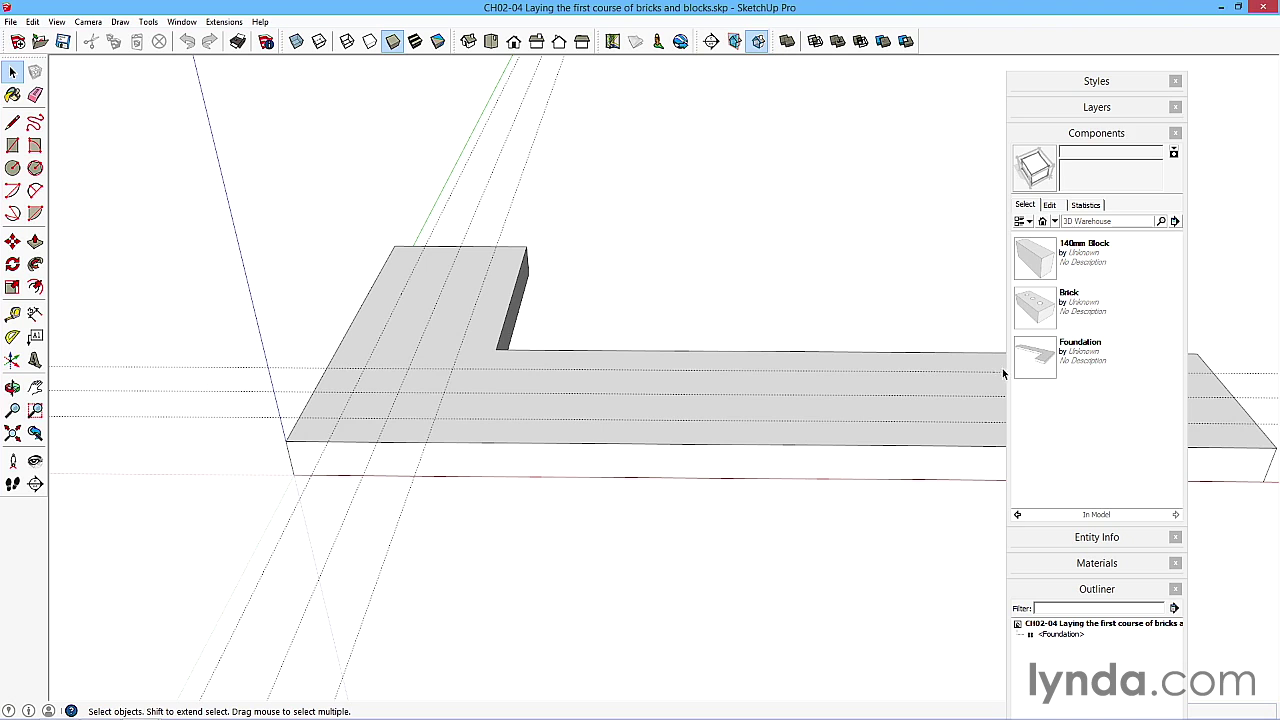
# Place a Brick component on the foundation near its front-left corner and frame the whole foundation
pyautogui.click(1035, 307)
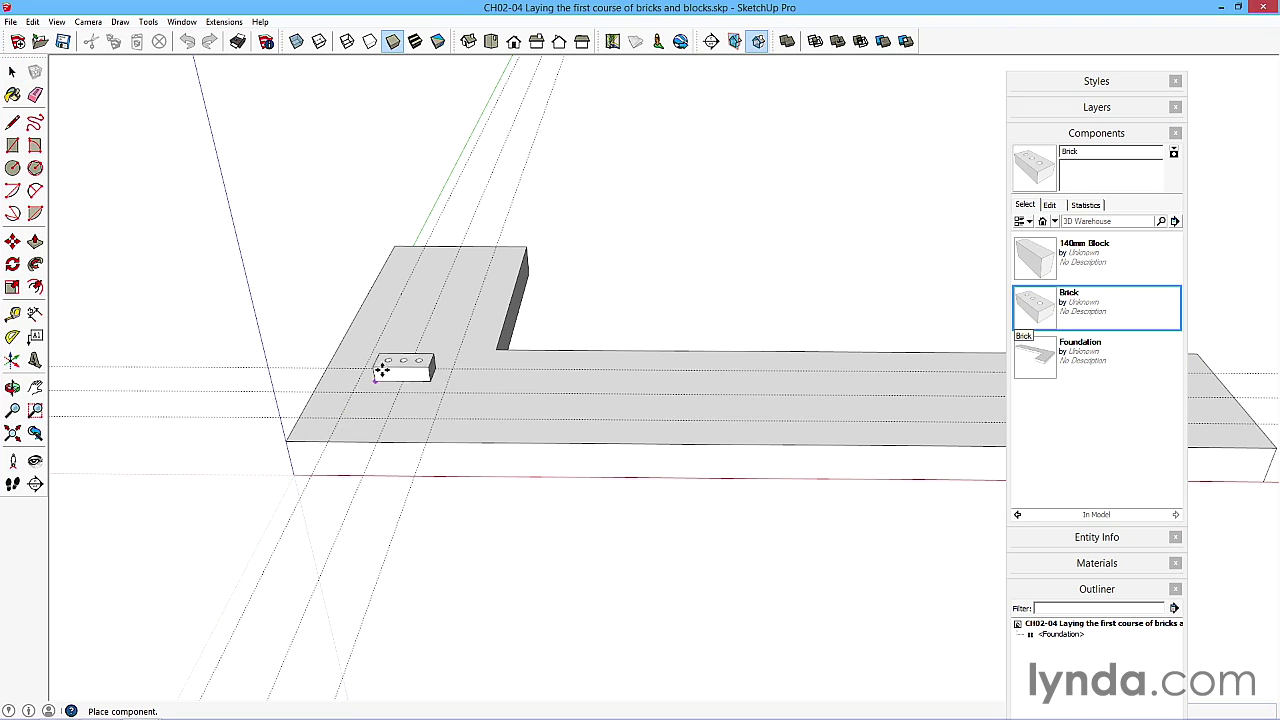
pyautogui.click(341, 424)
pyautogui.moveTo(360, 440); pyautogui.dragTo(400, 443, button='middle')
pyautogui.press('m')
pyautogui.scroll(2, 421, 455)
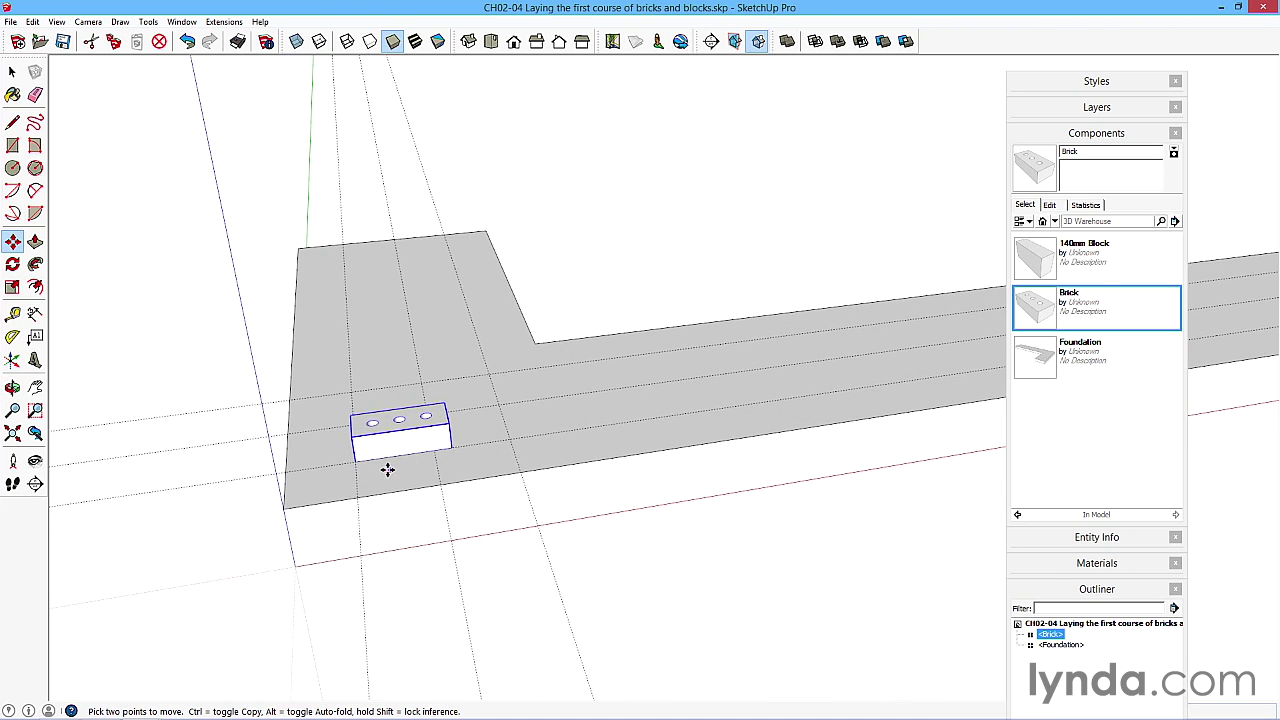
pyautogui.moveTo(431, 466); pyautogui.dragTo(340, 440, button='middle')
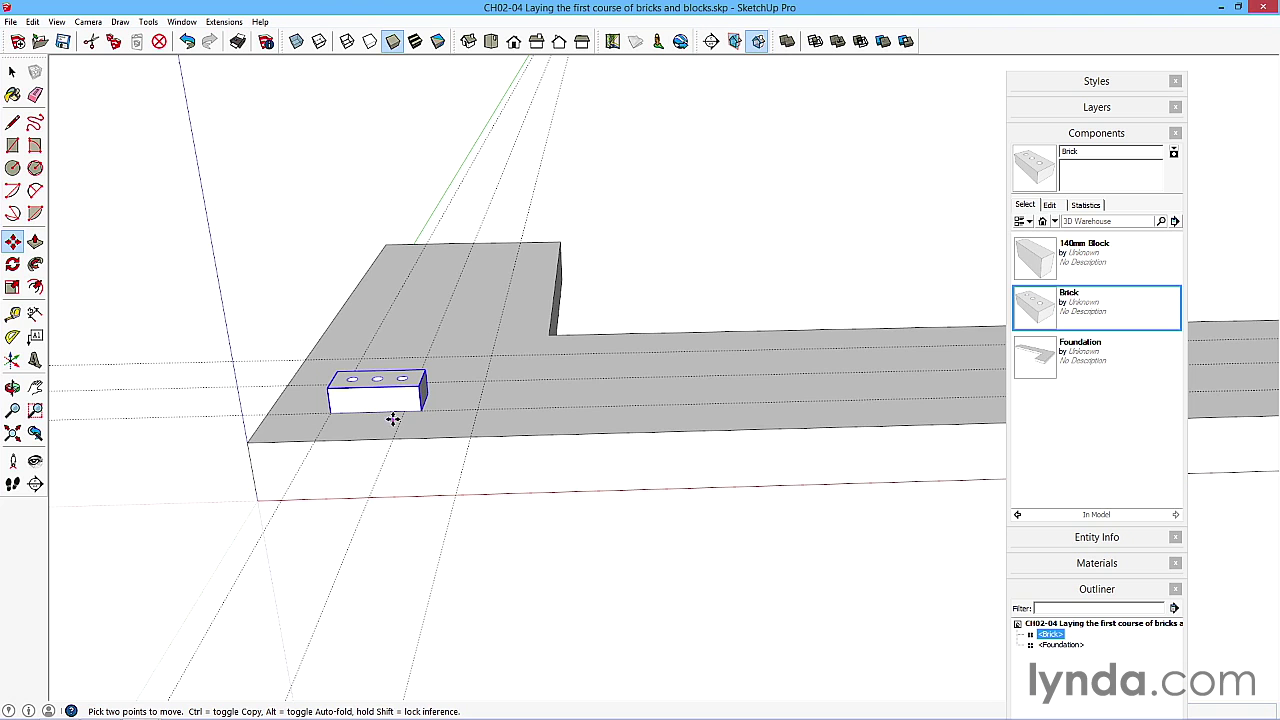
pyautogui.keyDown('shift'); pyautogui.moveTo(654, 450); pyautogui.dragTo(434, 451, button='middle'); pyautogui.keyUp('shift')
pyautogui.scroll(-3, 434, 451)
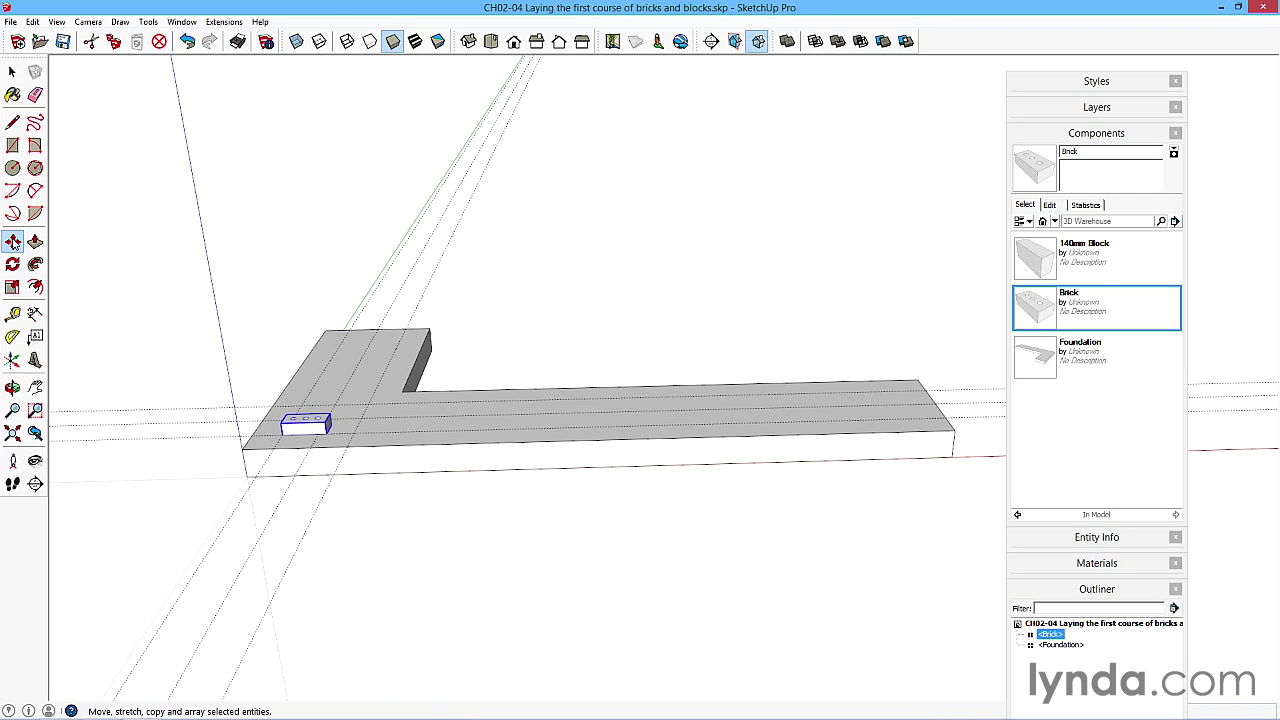
# Copy the brick 225mm along the red axis so two bricks sit end to end
pyautogui.click(12, 242)
pyautogui.click(281, 422)
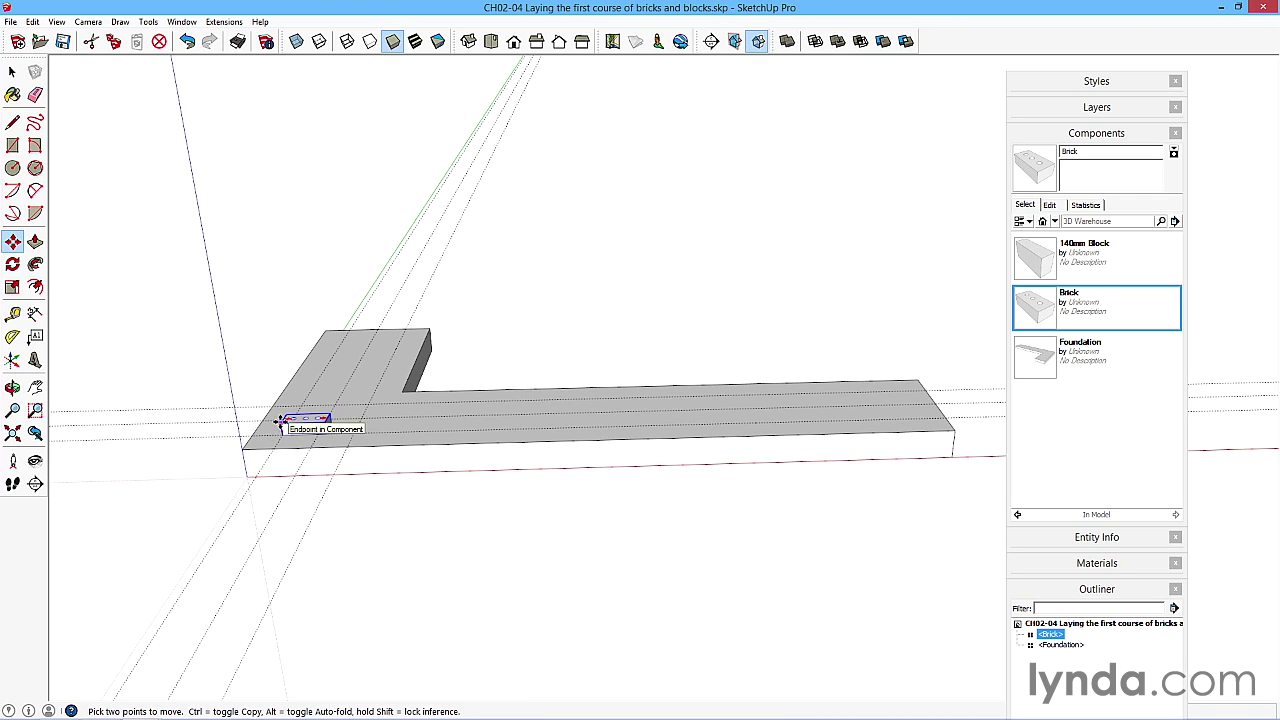
pyautogui.scroll(4, 250, 428)
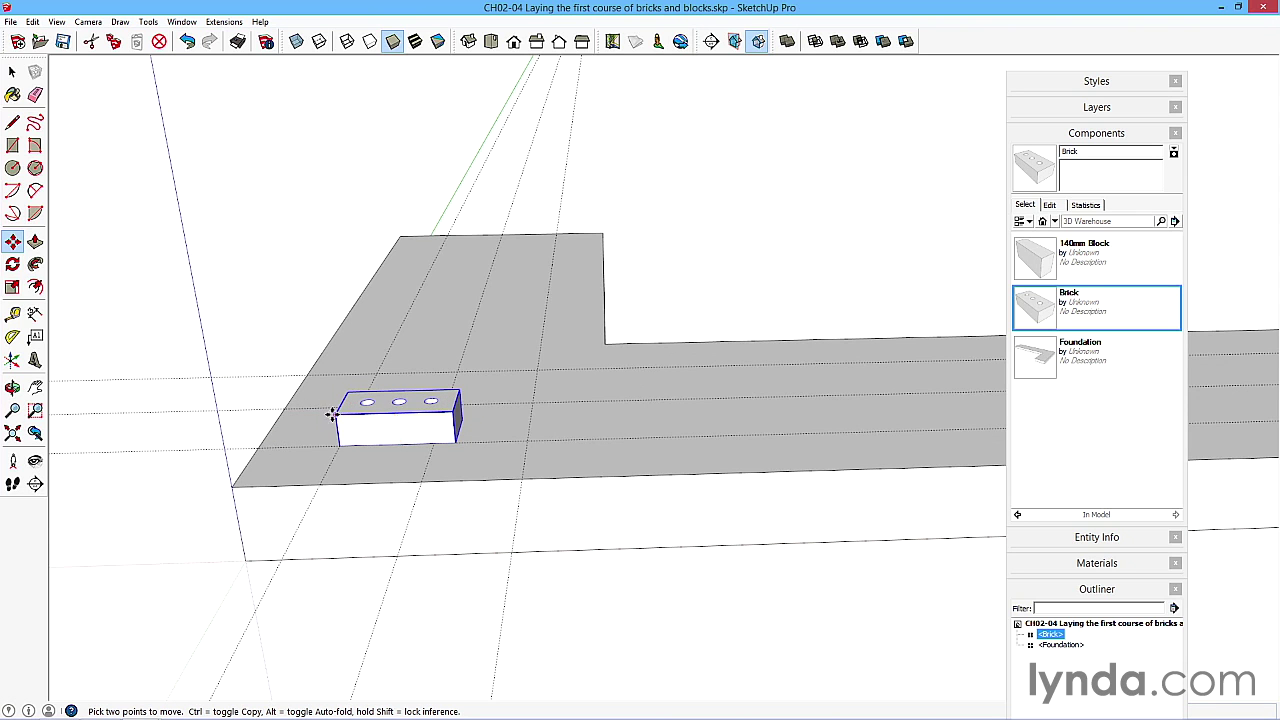
pyautogui.click(334, 414)
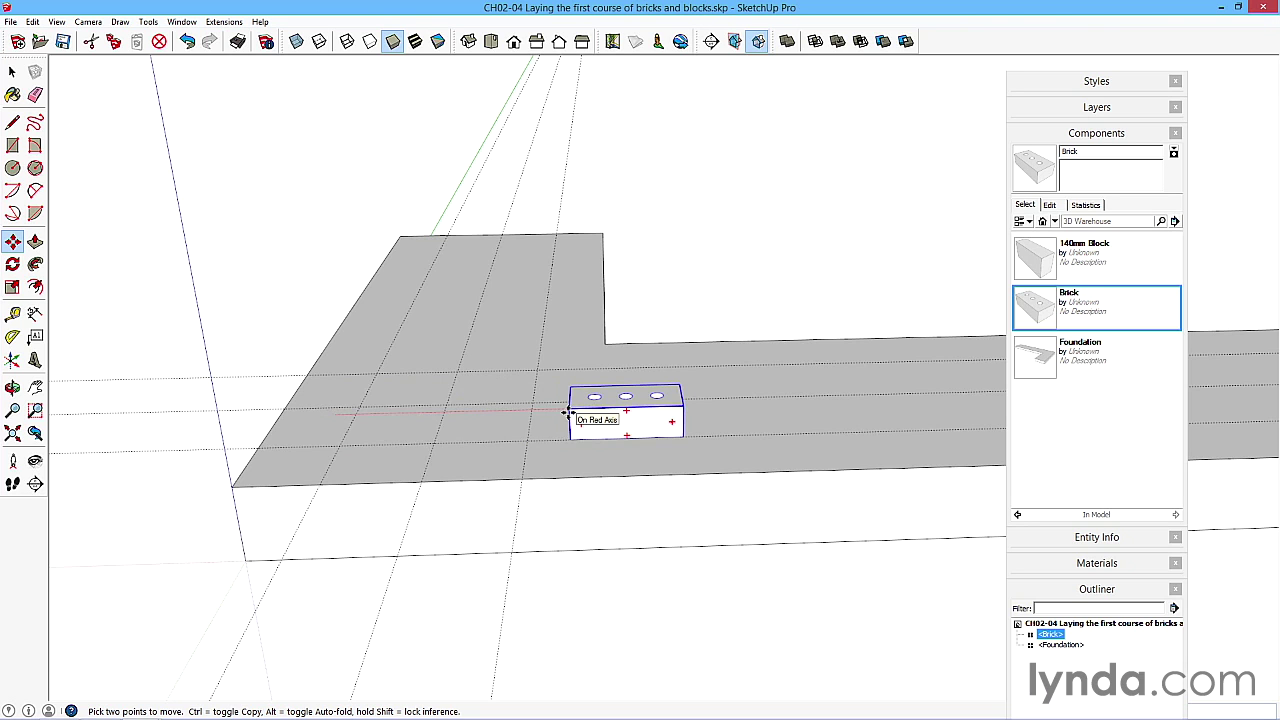
pyautogui.press('ctrl')
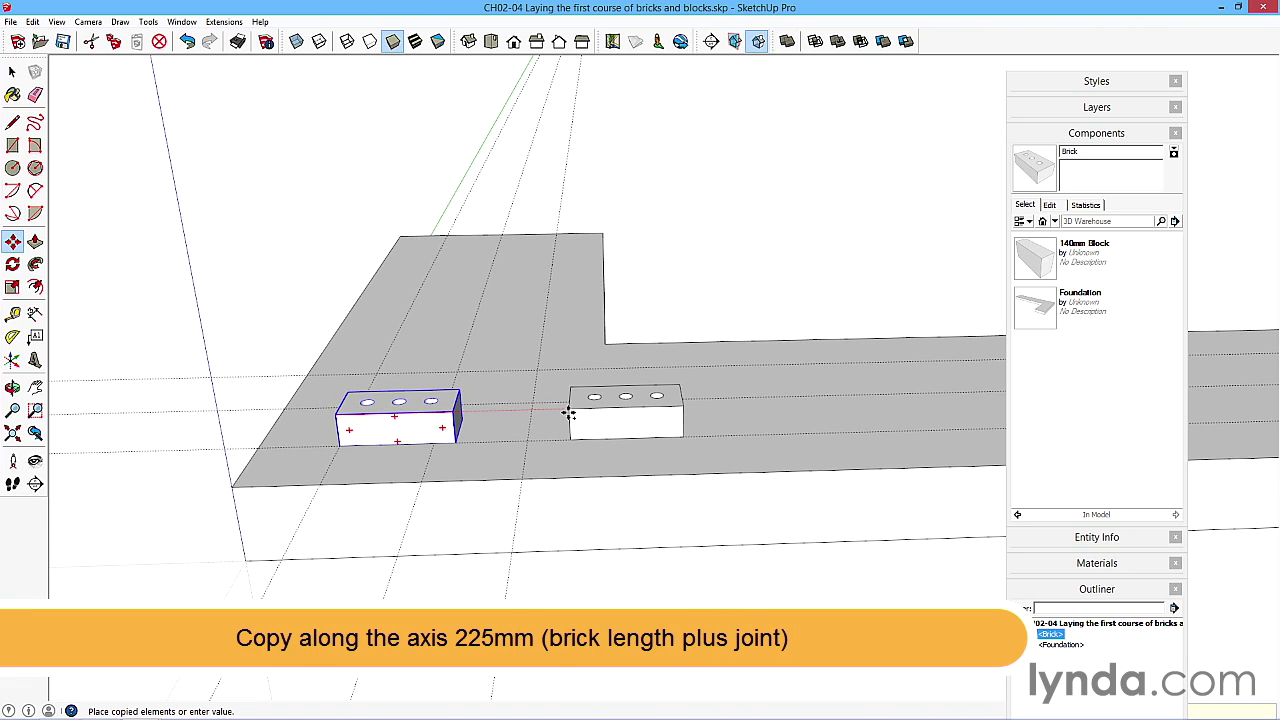
pyautogui.write('225')
pyautogui.press('Return')
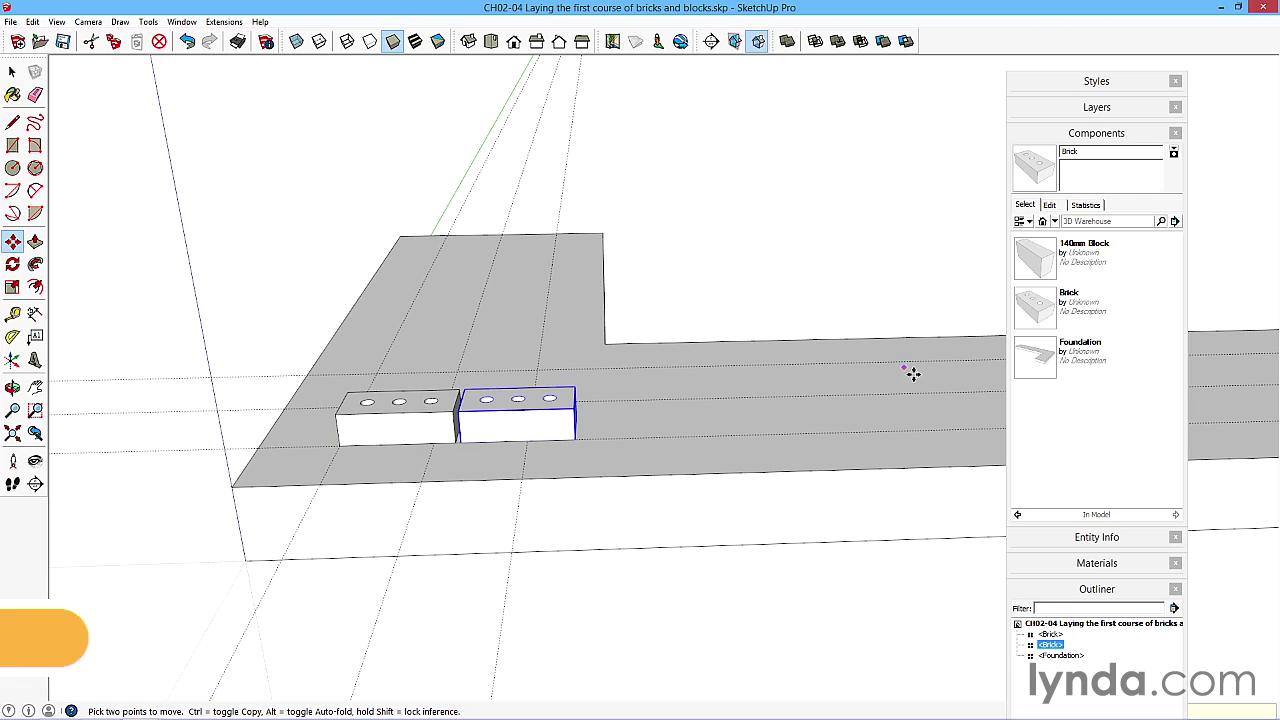
# Collapse the Components panel, close the Outliner, and delete the copied brick
pyautogui.click(1108, 137)
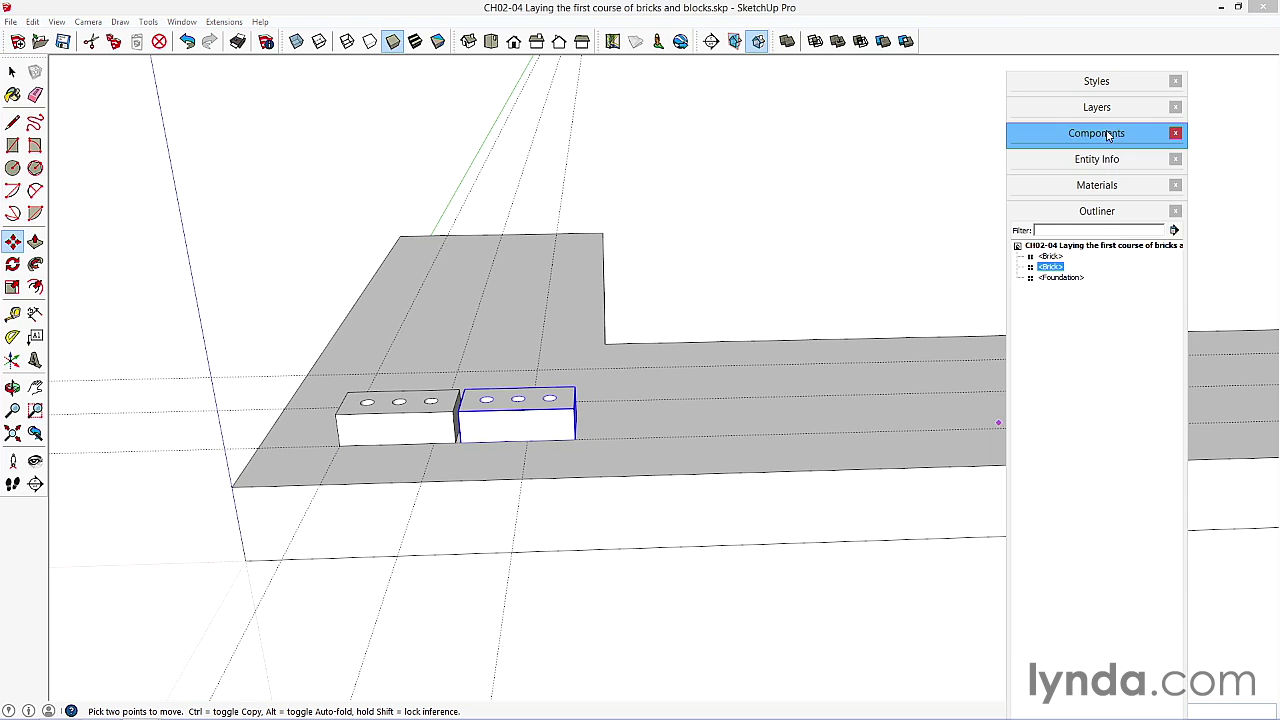
pyautogui.click(1097, 212)
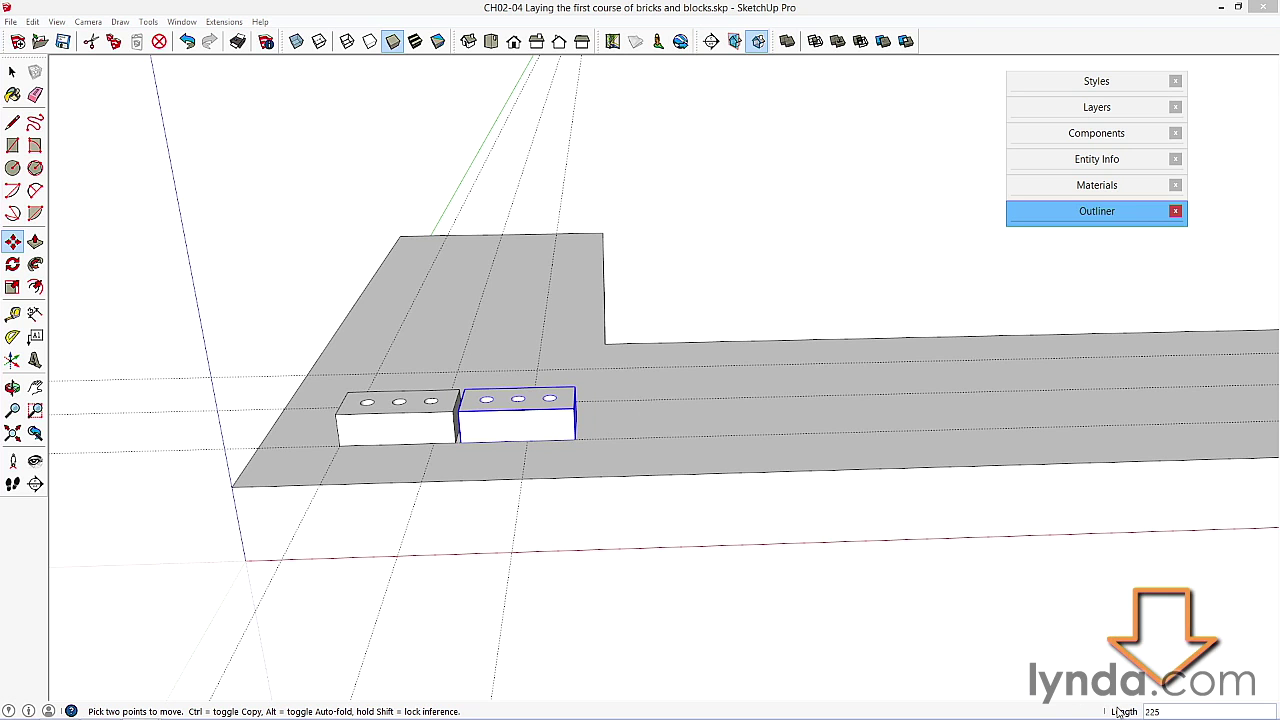
pyautogui.click(850, 568)
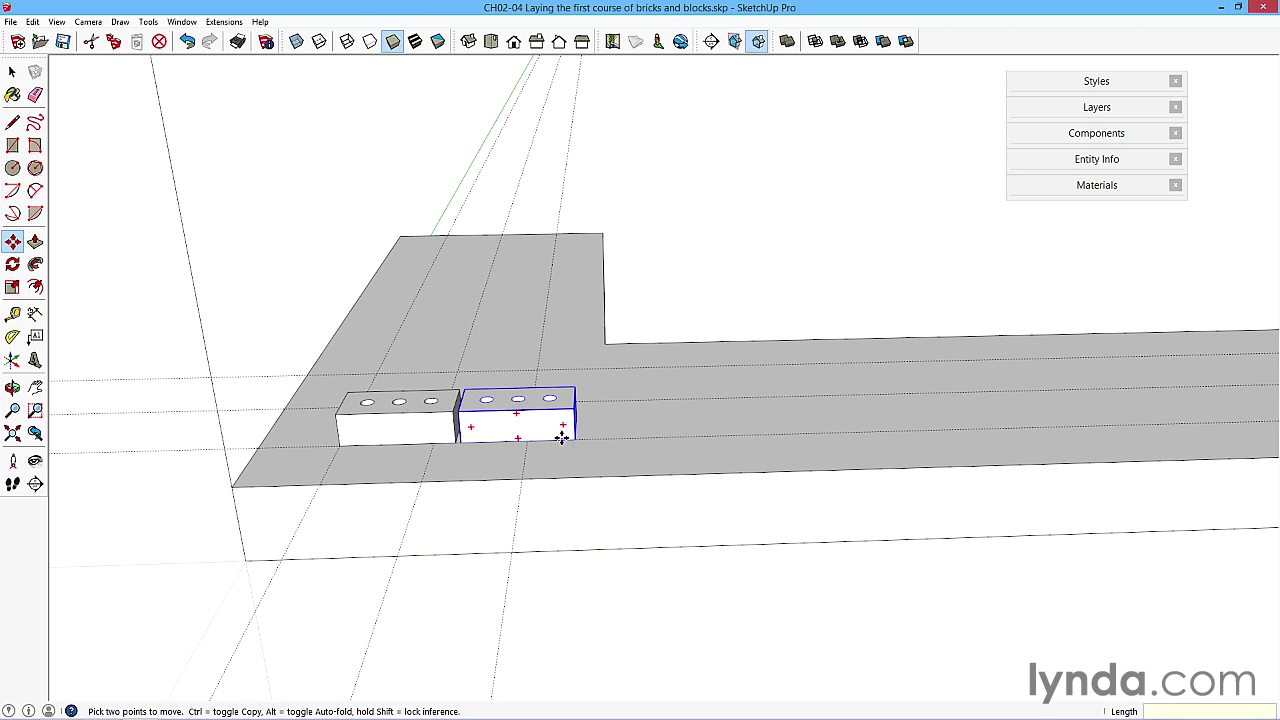
pyautogui.press('Delete')
# Copy the brick 225mm along the red axis and array it 11x into a 12-brick row
pyautogui.press('space')
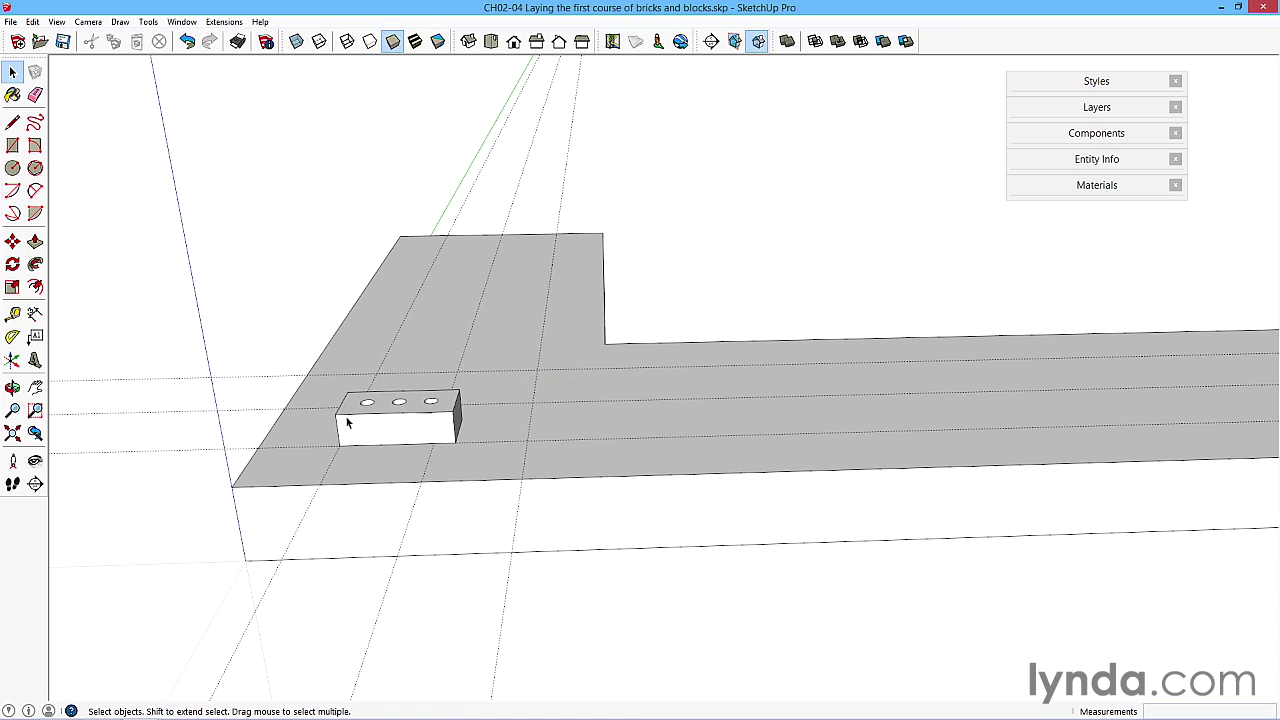
pyautogui.click(388, 431)
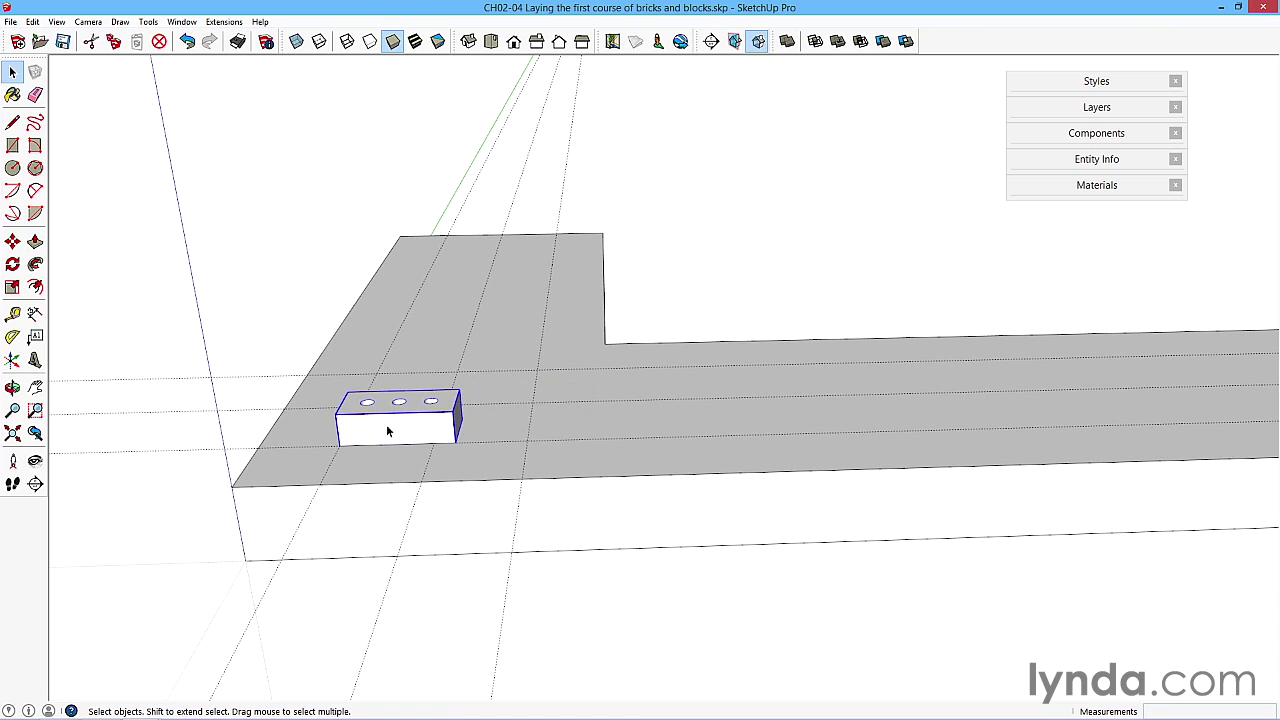
pyautogui.click(12, 241)
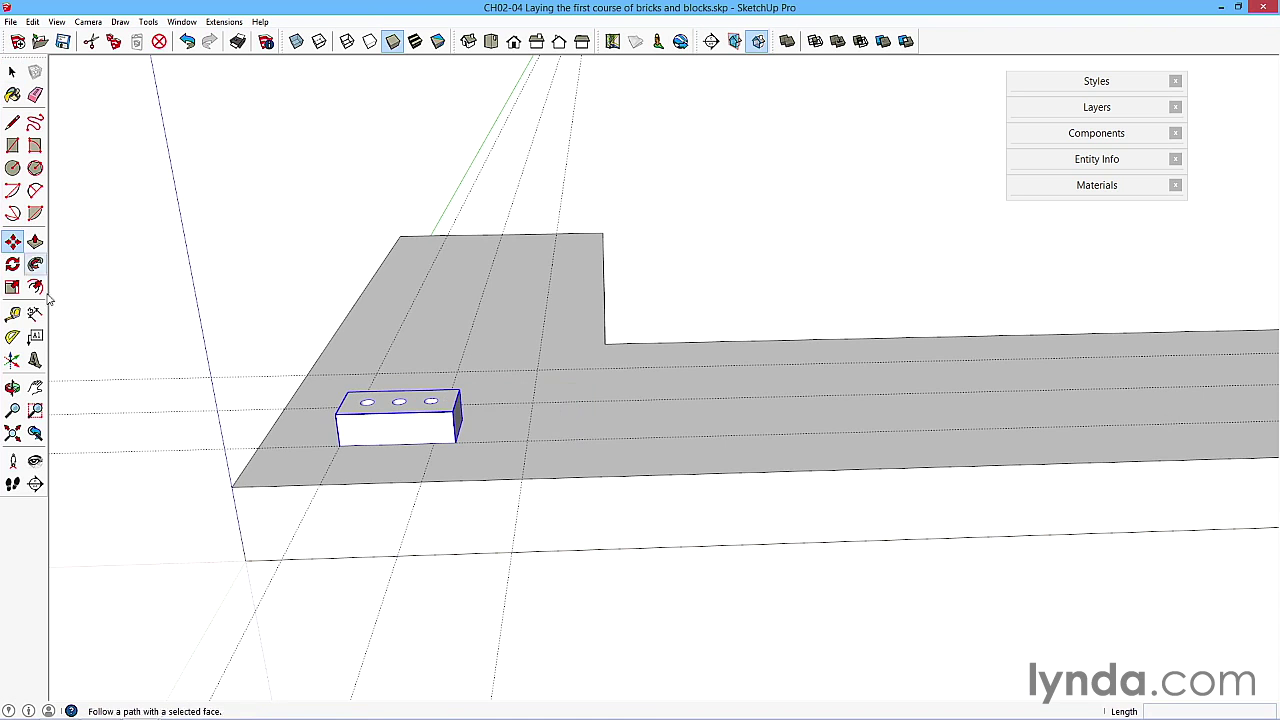
pyautogui.click(343, 414)
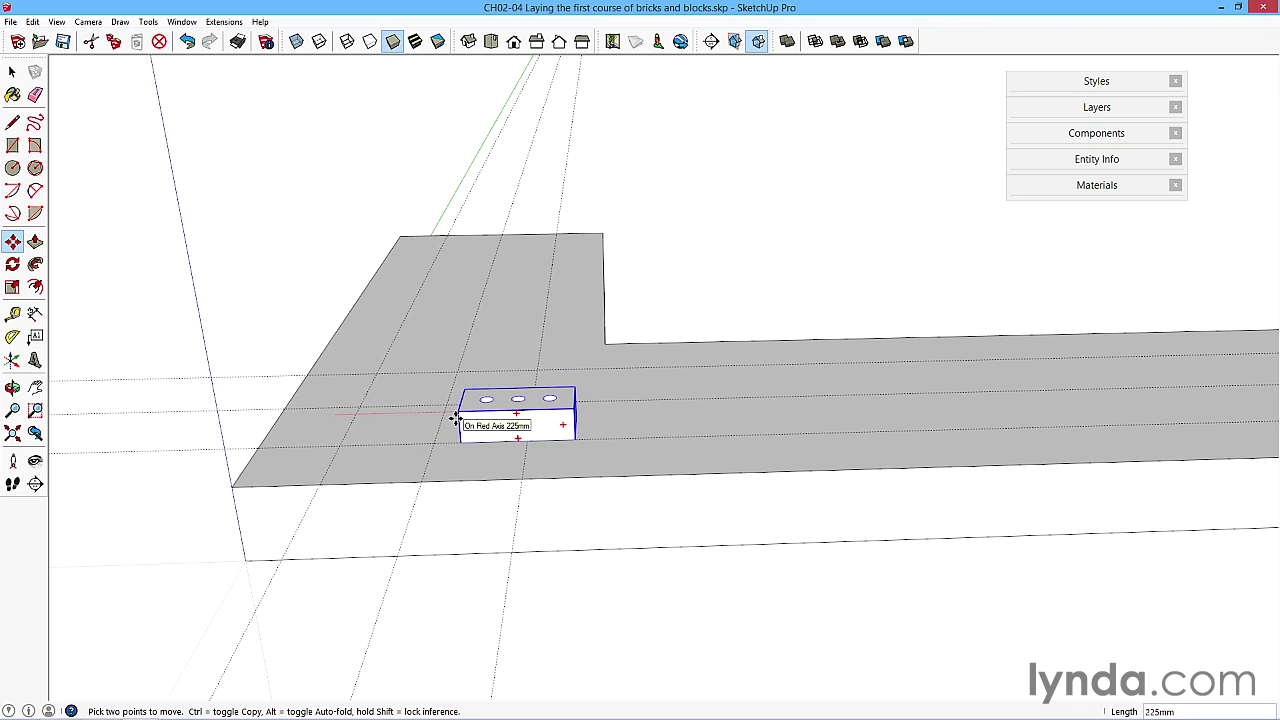
pyautogui.press('ctrl')
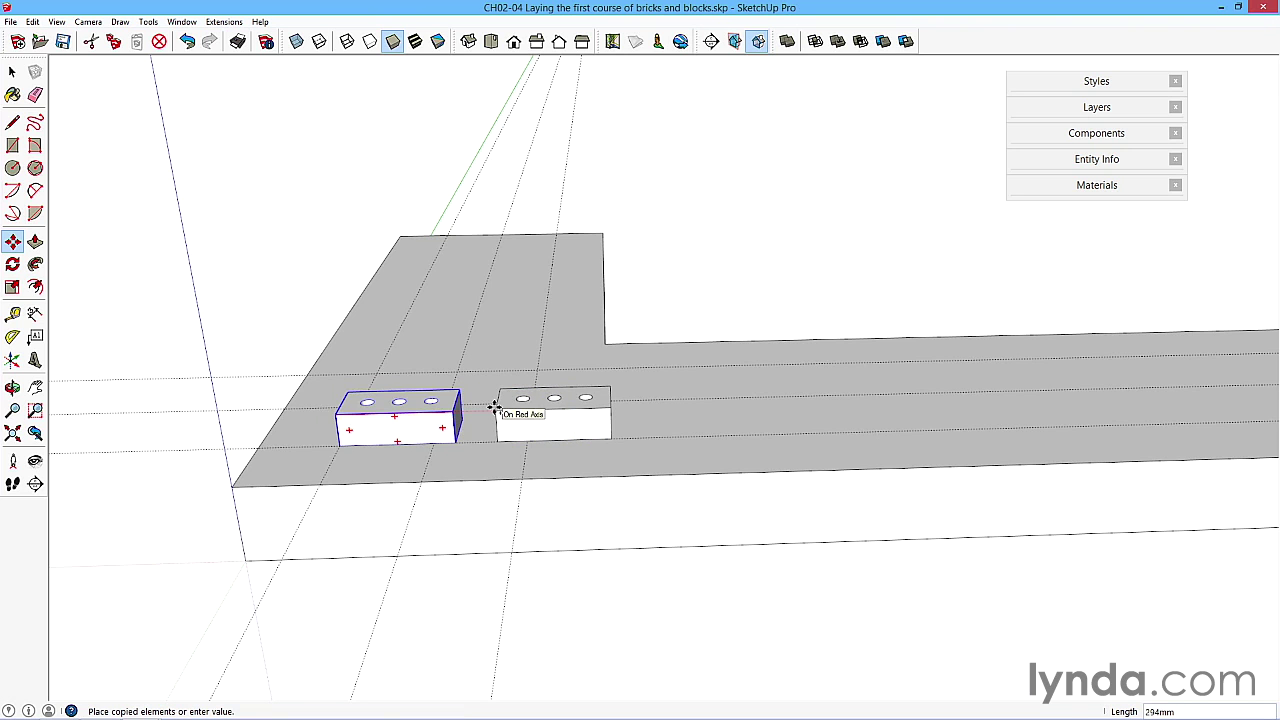
pyautogui.write('22')
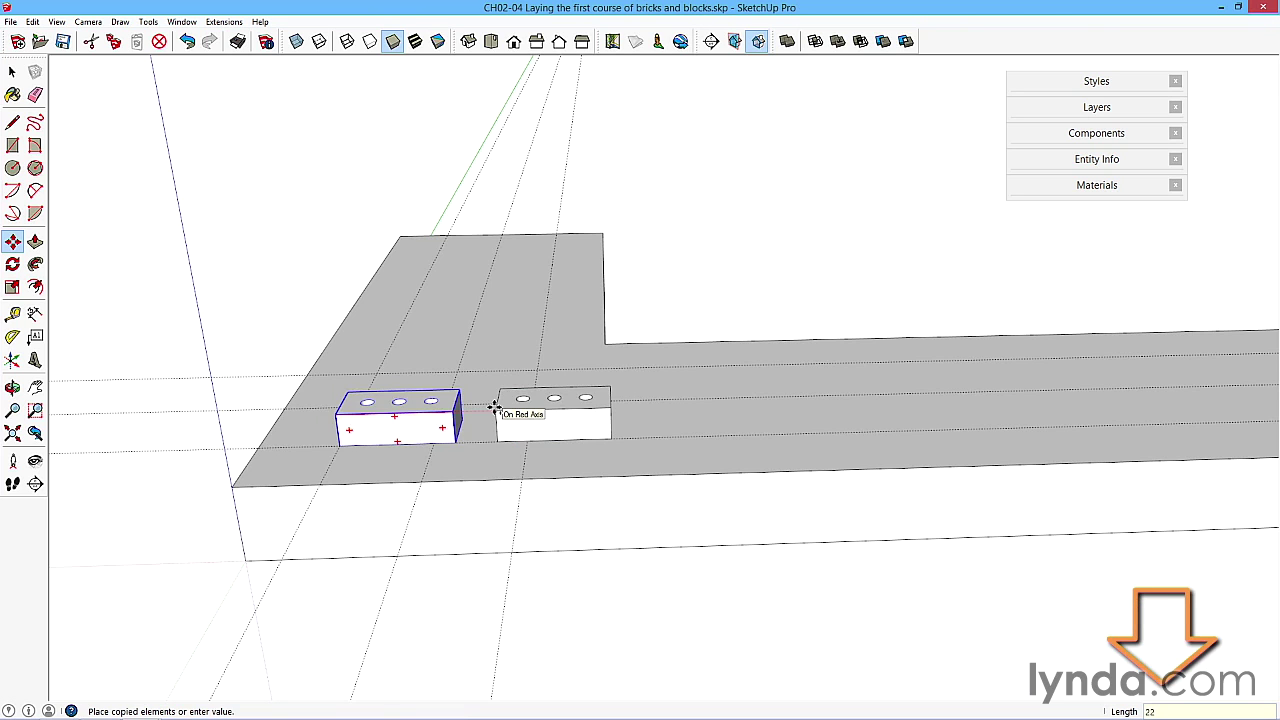
pyautogui.write('5')
pyautogui.press('Return')
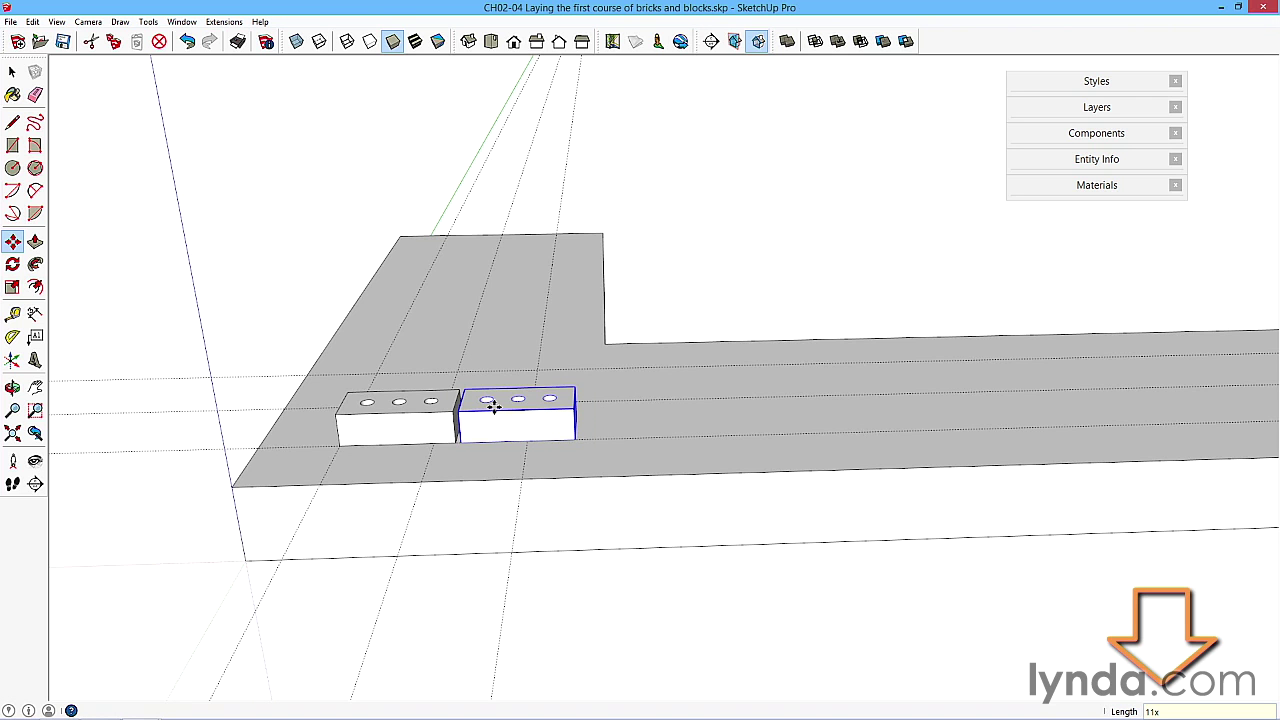
pyautogui.press('Return')
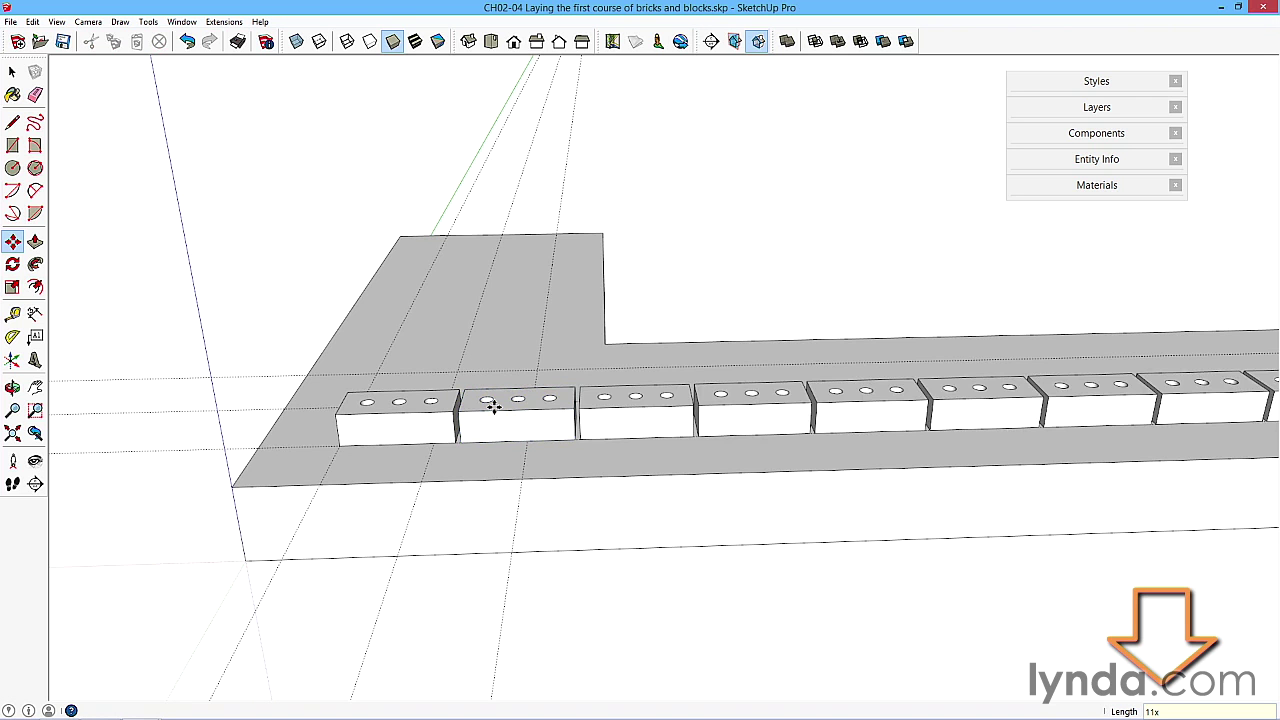
pyautogui.scroll(-4, 493, 405)
pyautogui.moveTo(629, 434); pyautogui.dragTo(671, 440, button='middle')
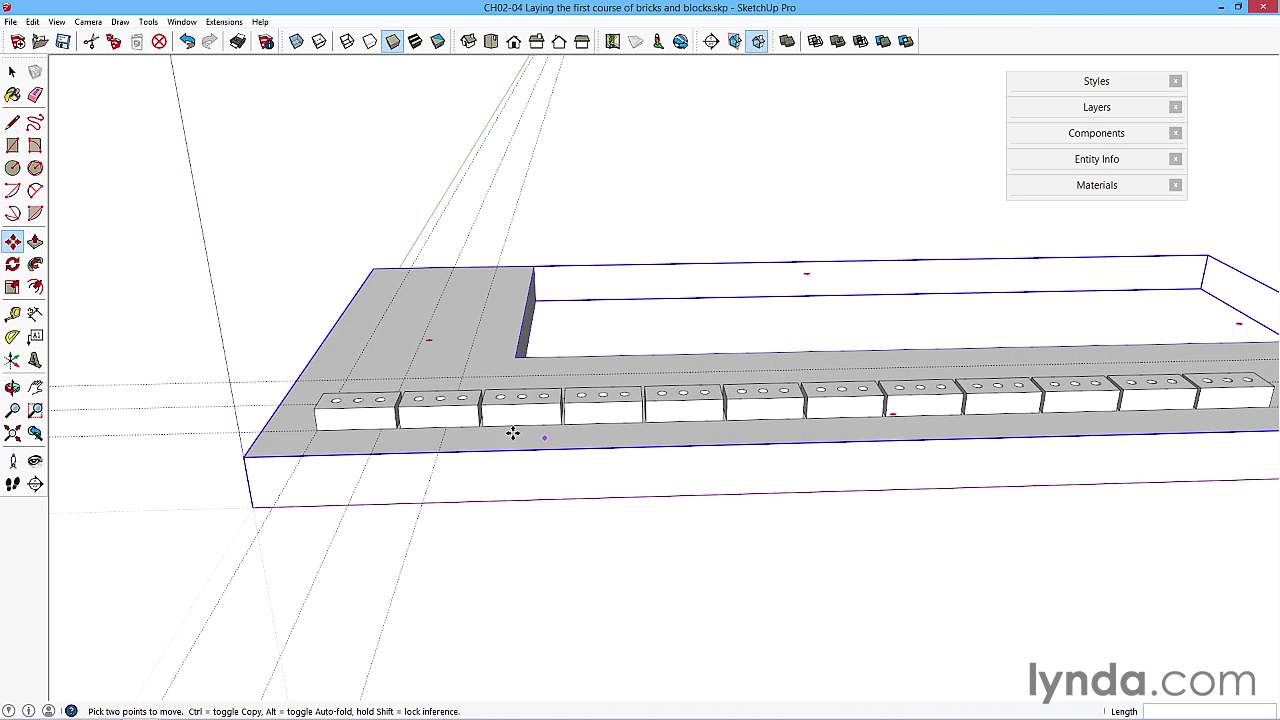
pyautogui.hotkey('ctrl', 't')
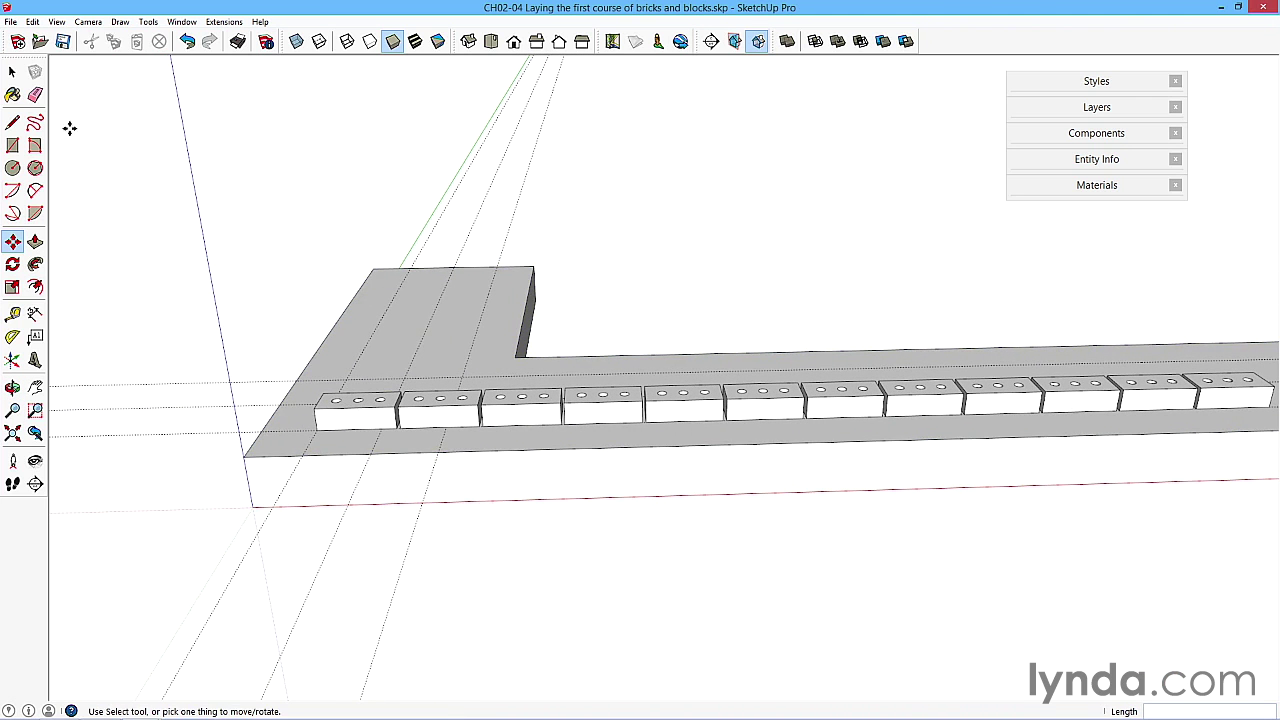
# Copy the end brick of the course and set the copy beside the row
pyautogui.click(12, 71)
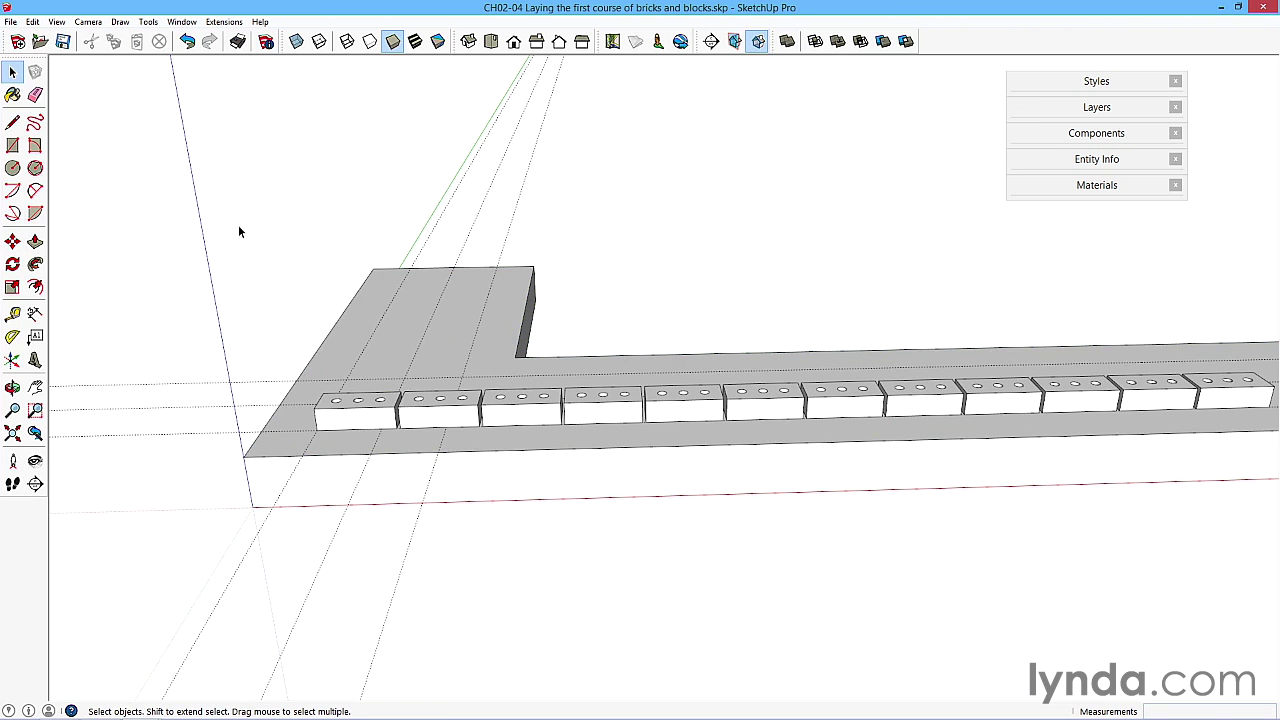
pyautogui.moveTo(264, 248); pyautogui.dragTo(942, 241, button='middle')
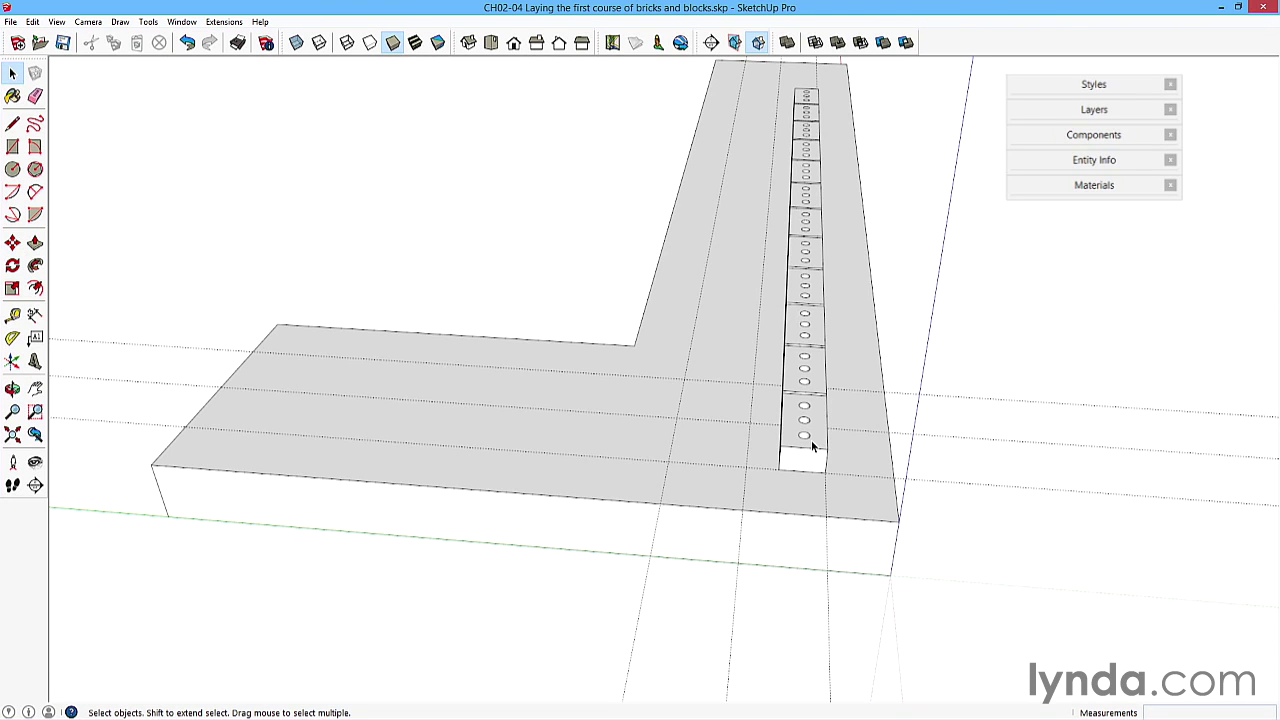
pyautogui.click(811, 440)
pyautogui.press('m')
pyautogui.click(781, 445)
pyautogui.press('ctrl')
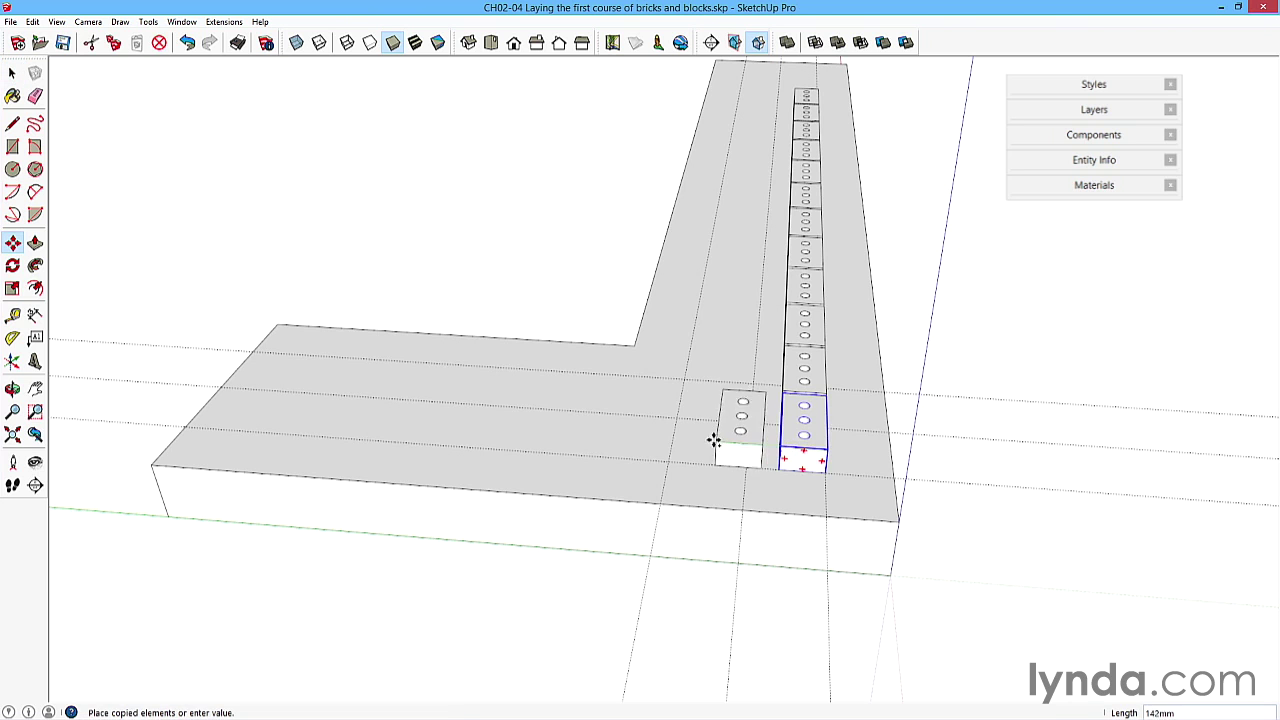
pyautogui.click(705, 420)
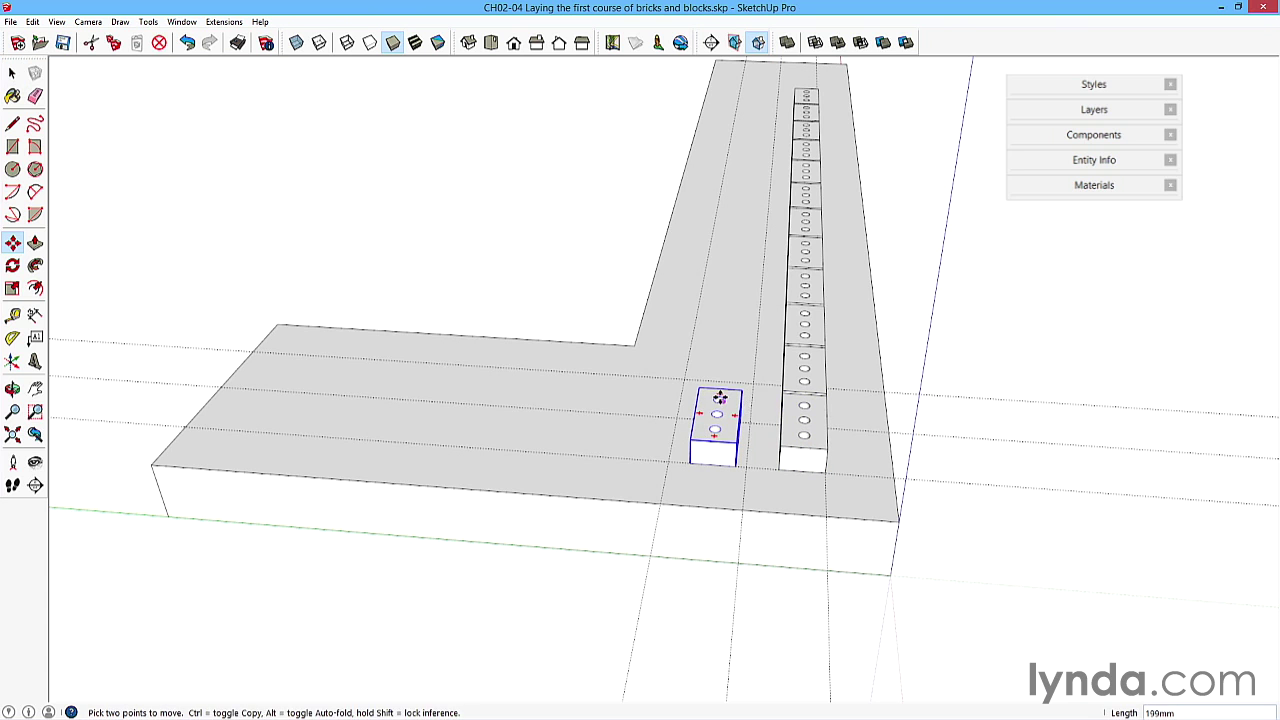
# Rotate the copied brick 90° so it lies across the foundation
pyautogui.press('q')
pyautogui.press('m')
pyautogui.press('q')
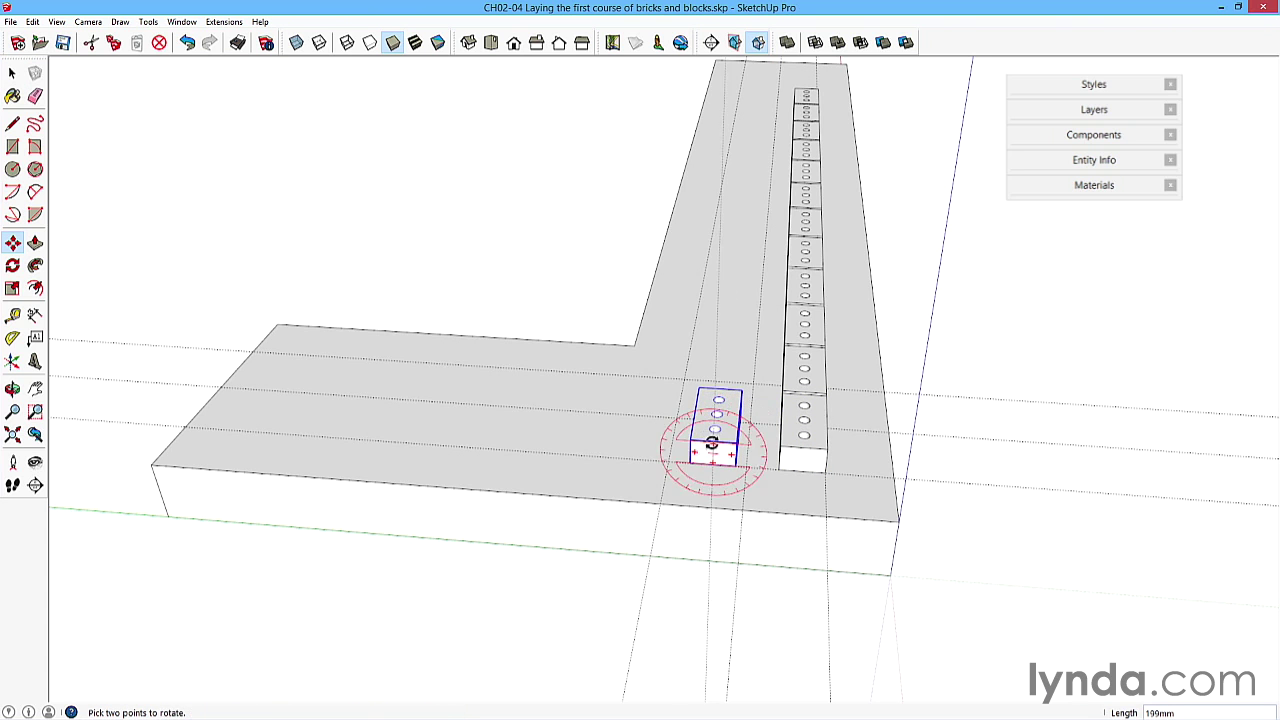
pyautogui.press('m')
pyautogui.press('q')
pyautogui.press('m')
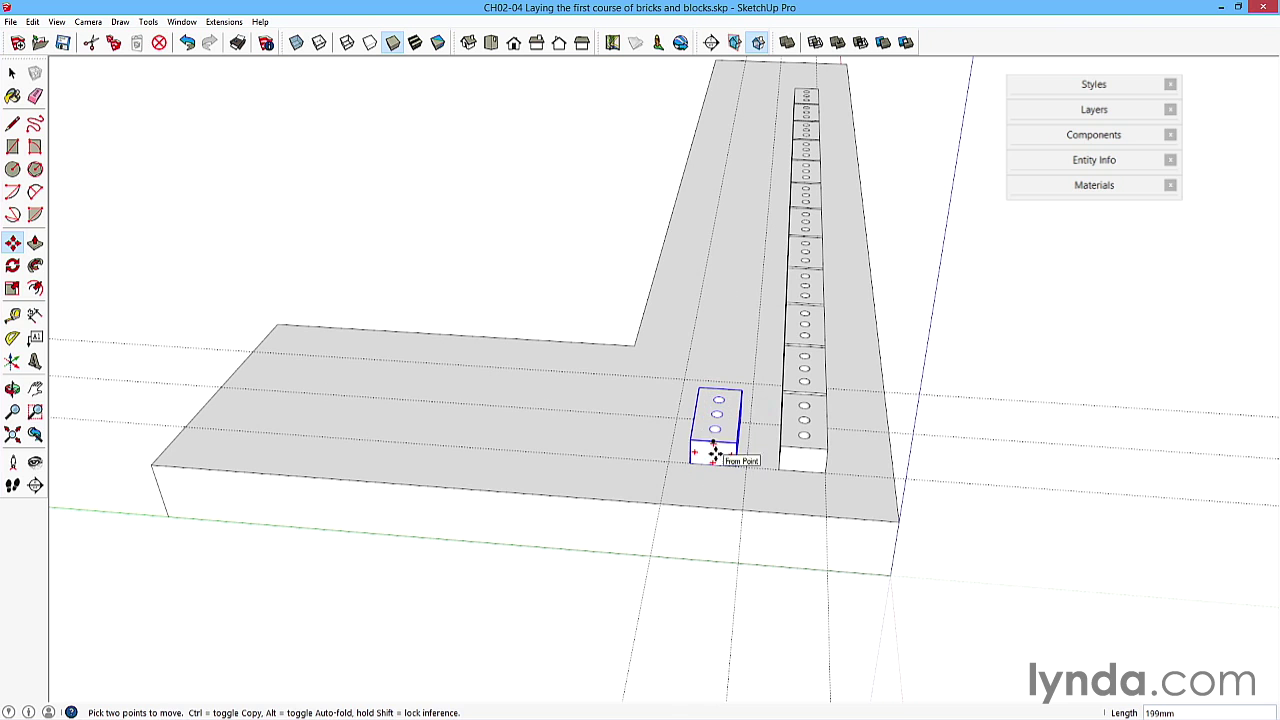
pyautogui.press('q')
pyautogui.press('m')
pyautogui.press('q')
pyautogui.press('m')
pyautogui.press('q')
pyautogui.click(721, 396)
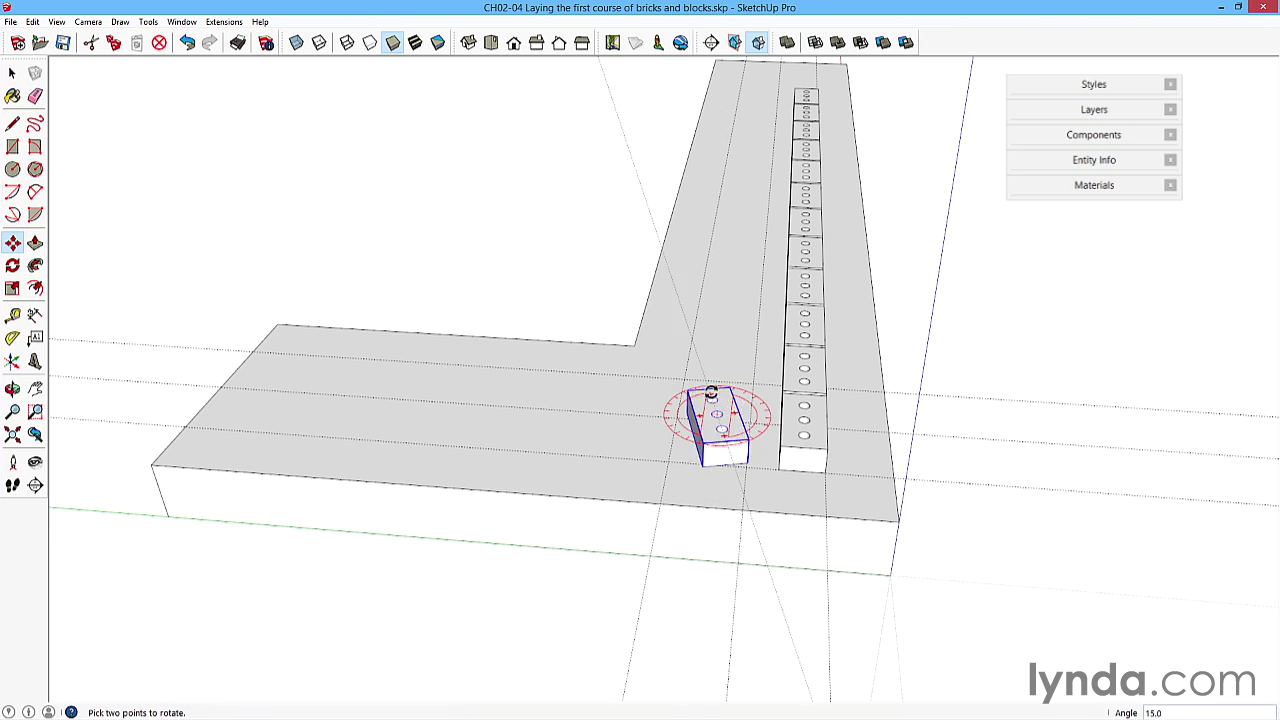
pyautogui.click(580, 406)
# Move the rotated brick against the end of the course, shifted 10mm along the second leg
pyautogui.press('m')
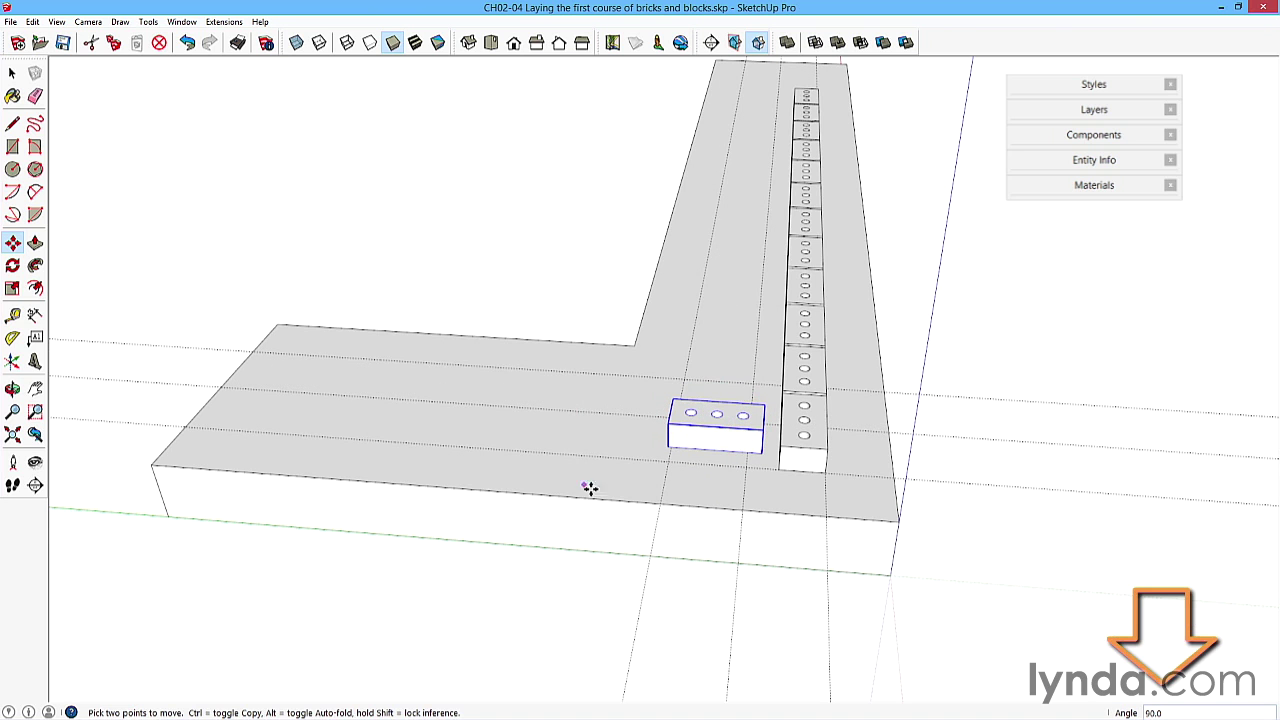
pyautogui.click(760, 428)
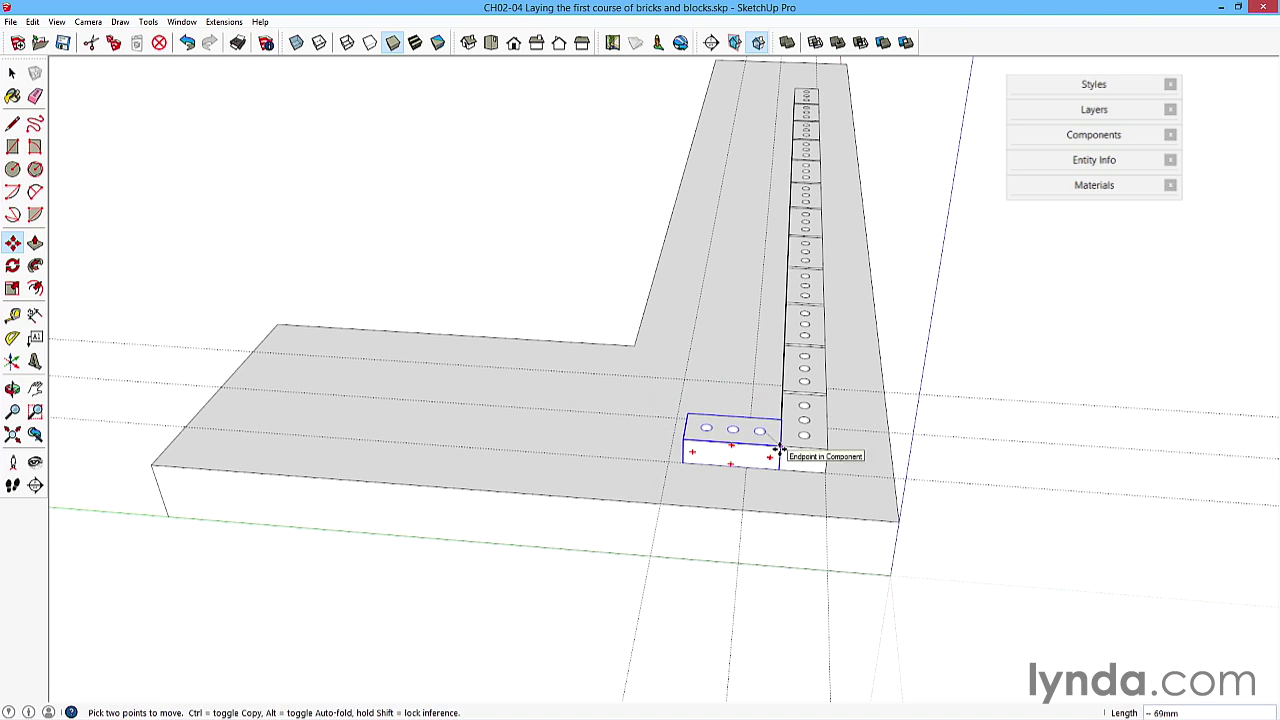
pyautogui.click(777, 450)
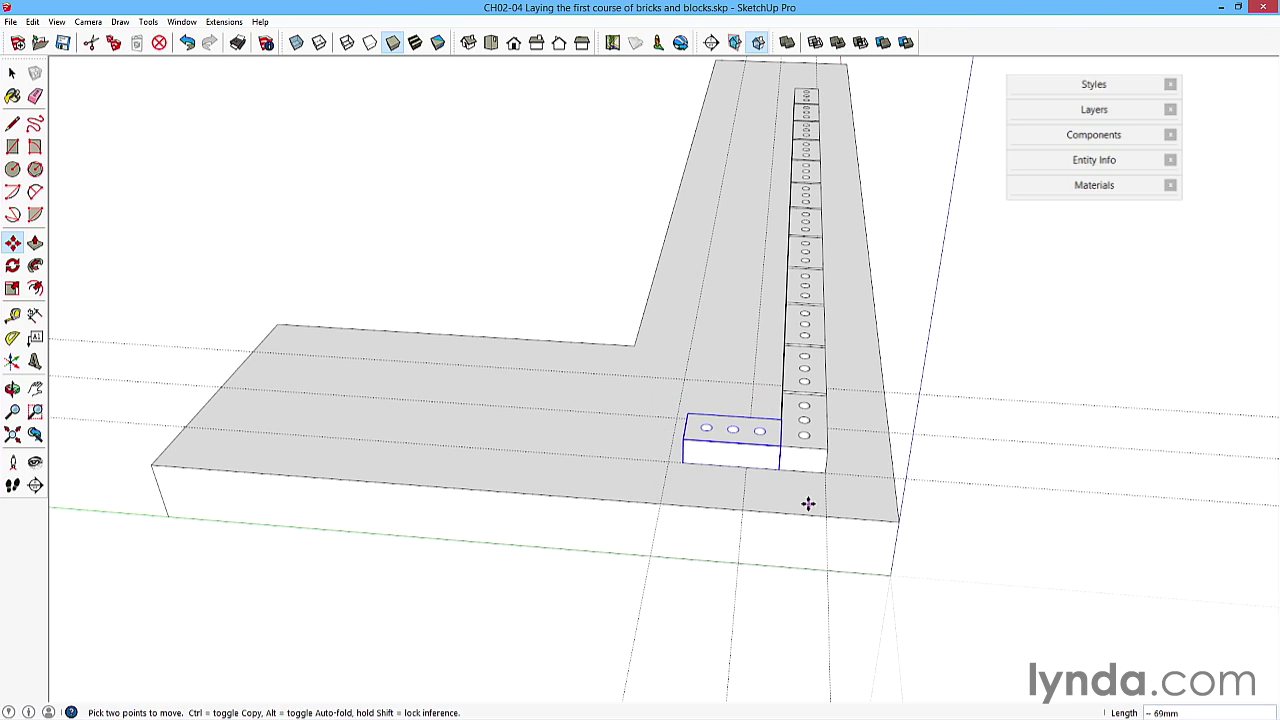
pyautogui.click(773, 452)
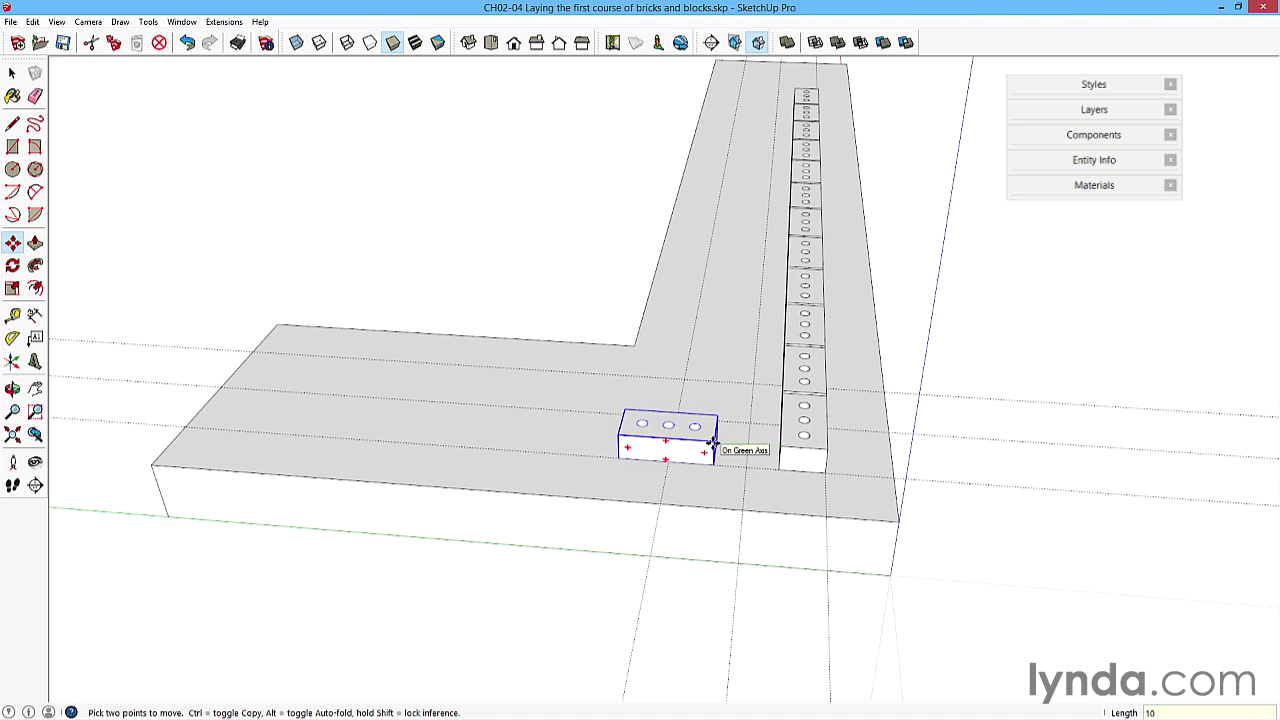
pyautogui.write('10')
pyautogui.press('Return')
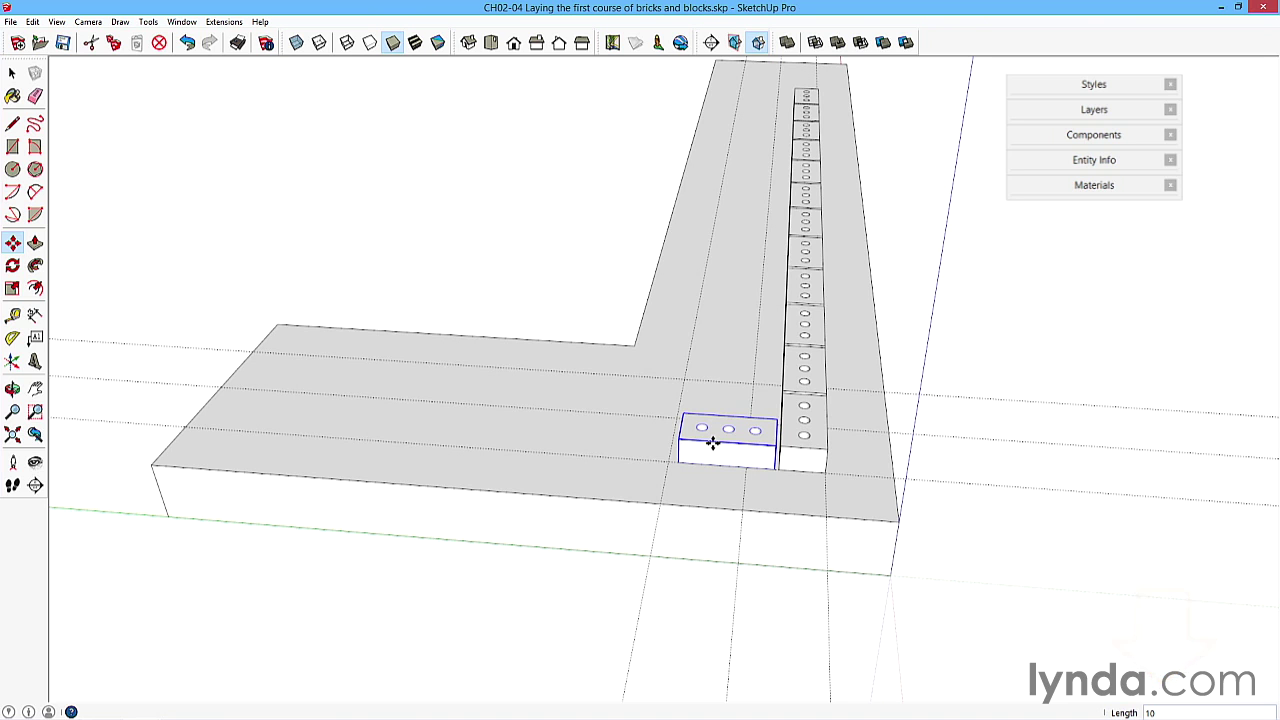
# Copy the corner brick at 225mm spacing five times (5x) along the second leg, then pick the 140mm Block
pyautogui.click(773, 447)
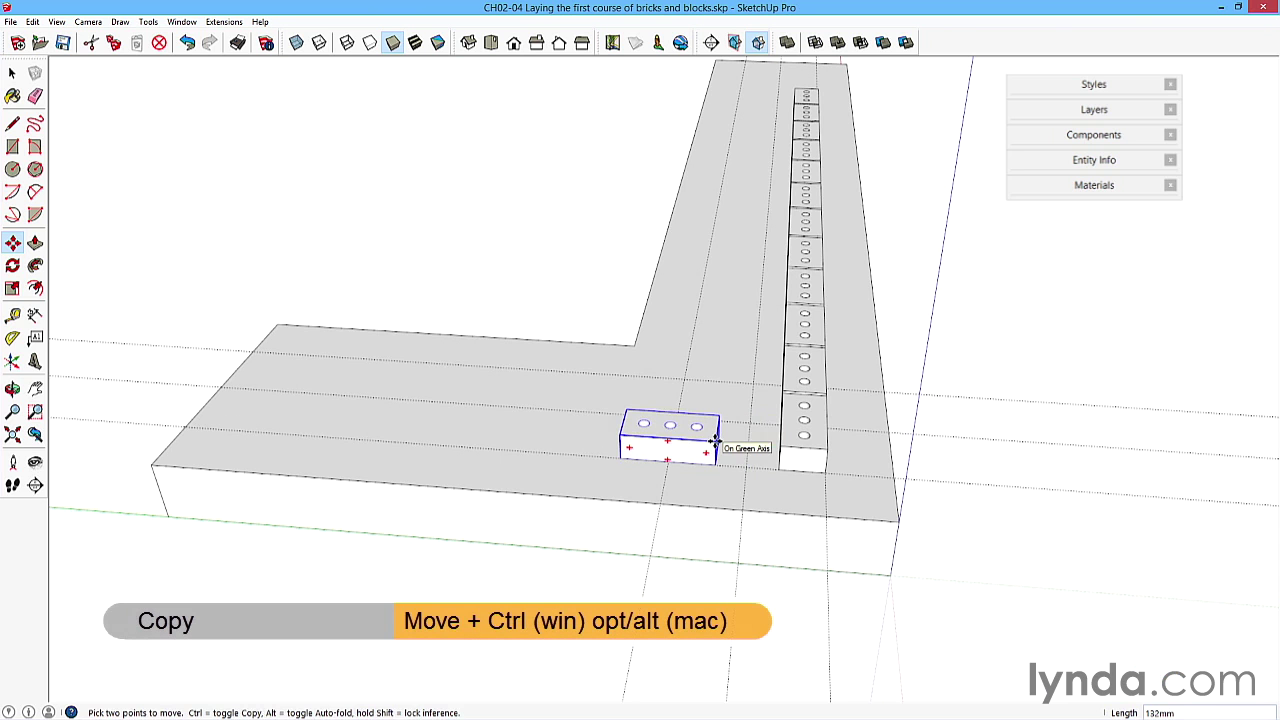
pyautogui.press('ctrl')
pyautogui.write('225')
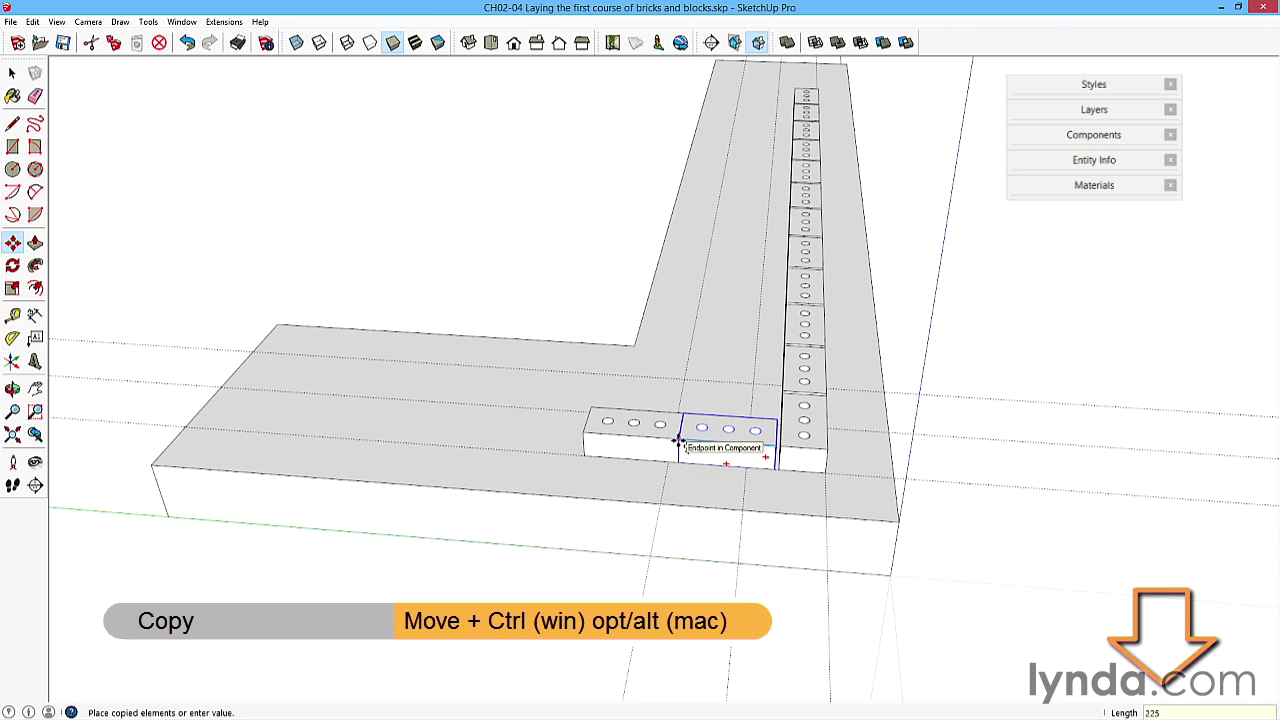
pyautogui.press('Return')
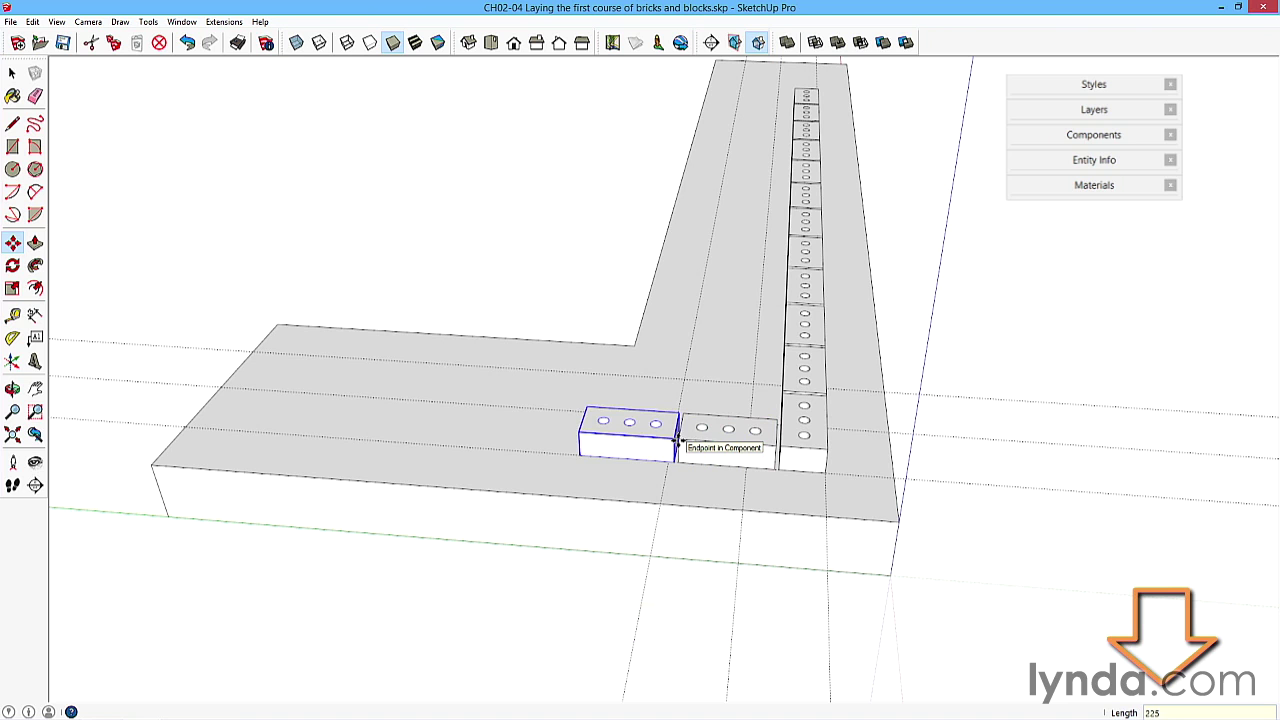
pyautogui.write('5')
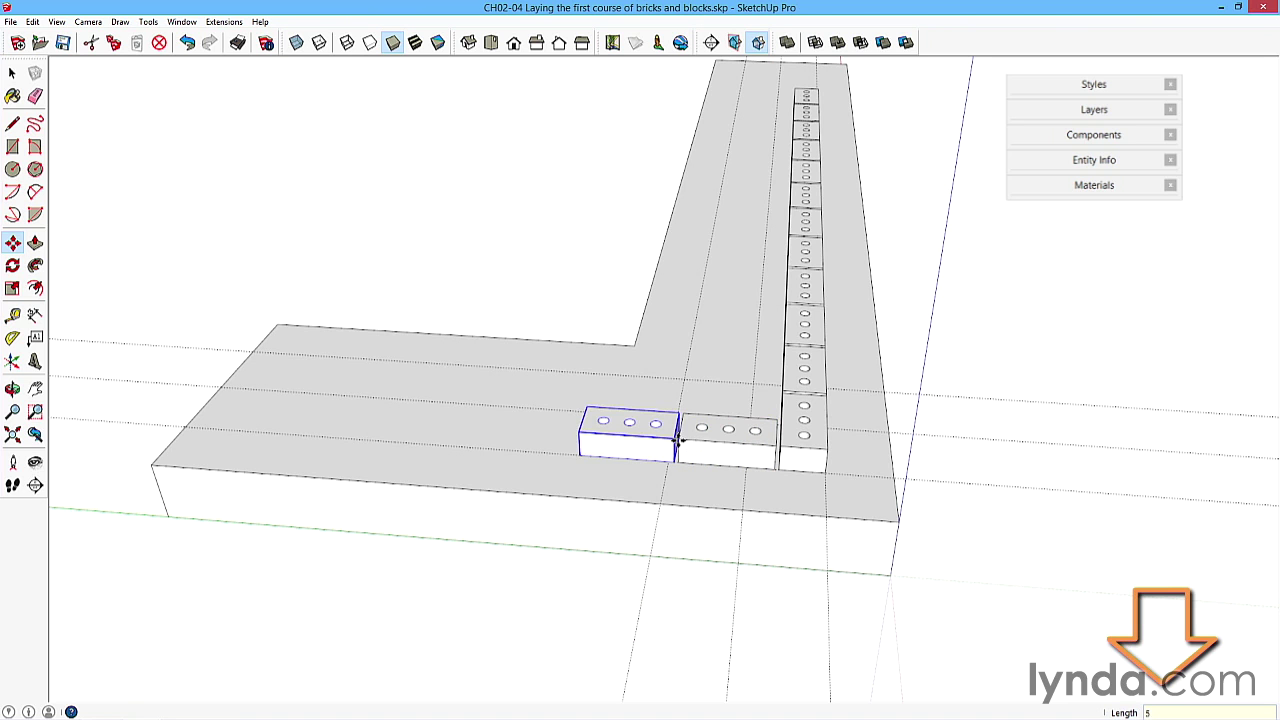
pyautogui.write('x')
pyautogui.press('Return')
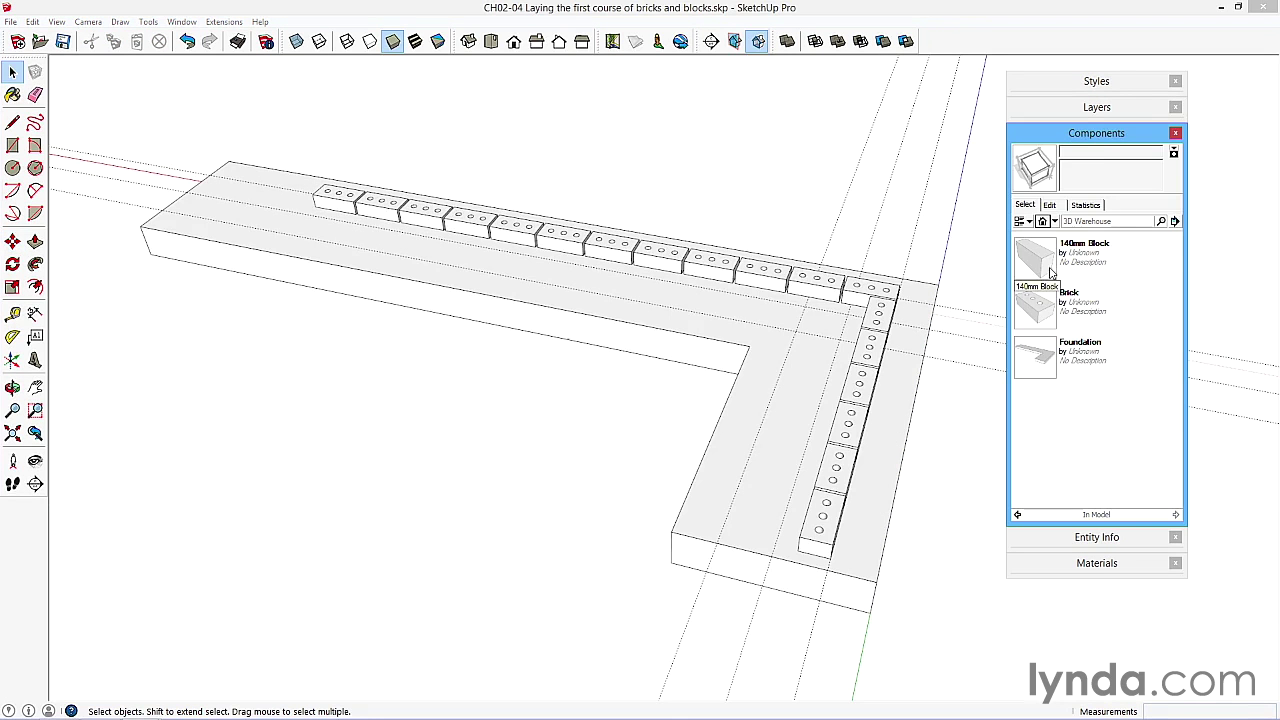
pyautogui.click(1042, 255)
# Insert the 140mm Block and move it by its bottom corner just inside the brick course
pyautogui.click(790, 345)
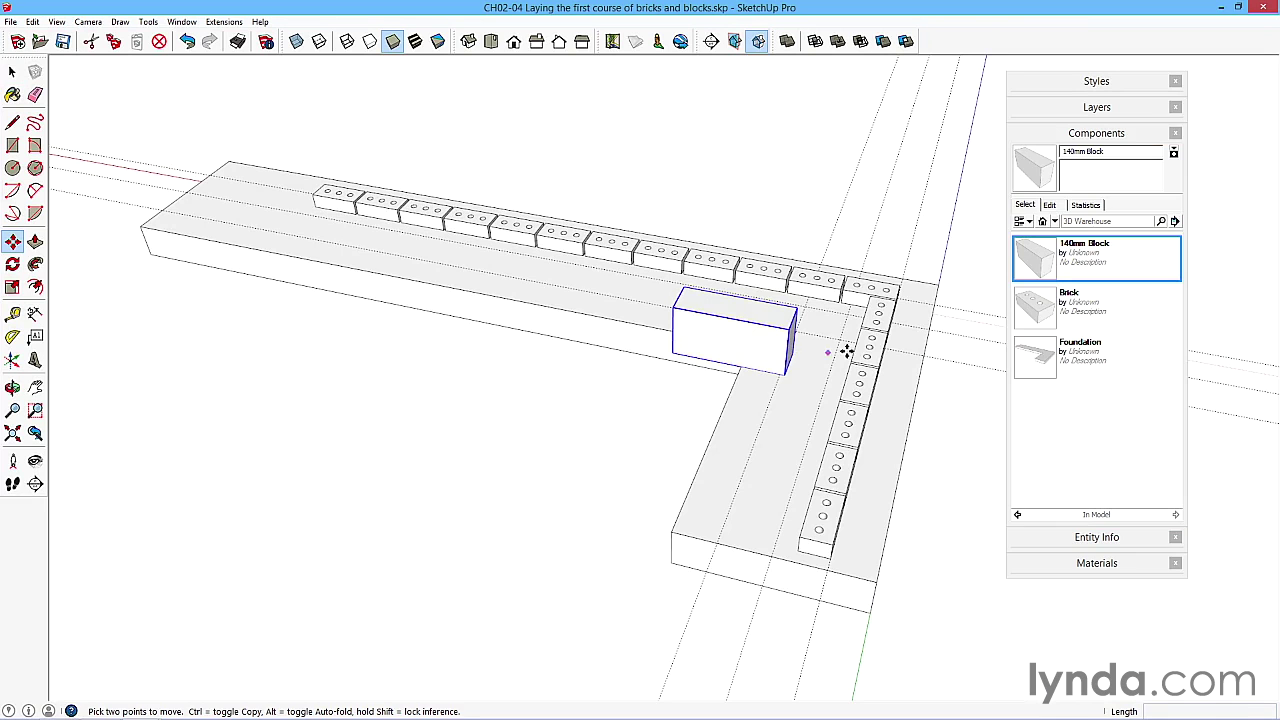
pyautogui.click(1080, 136)
pyautogui.press('space')
pyautogui.moveTo(808, 362); pyautogui.dragTo(457, 409, button='middle')
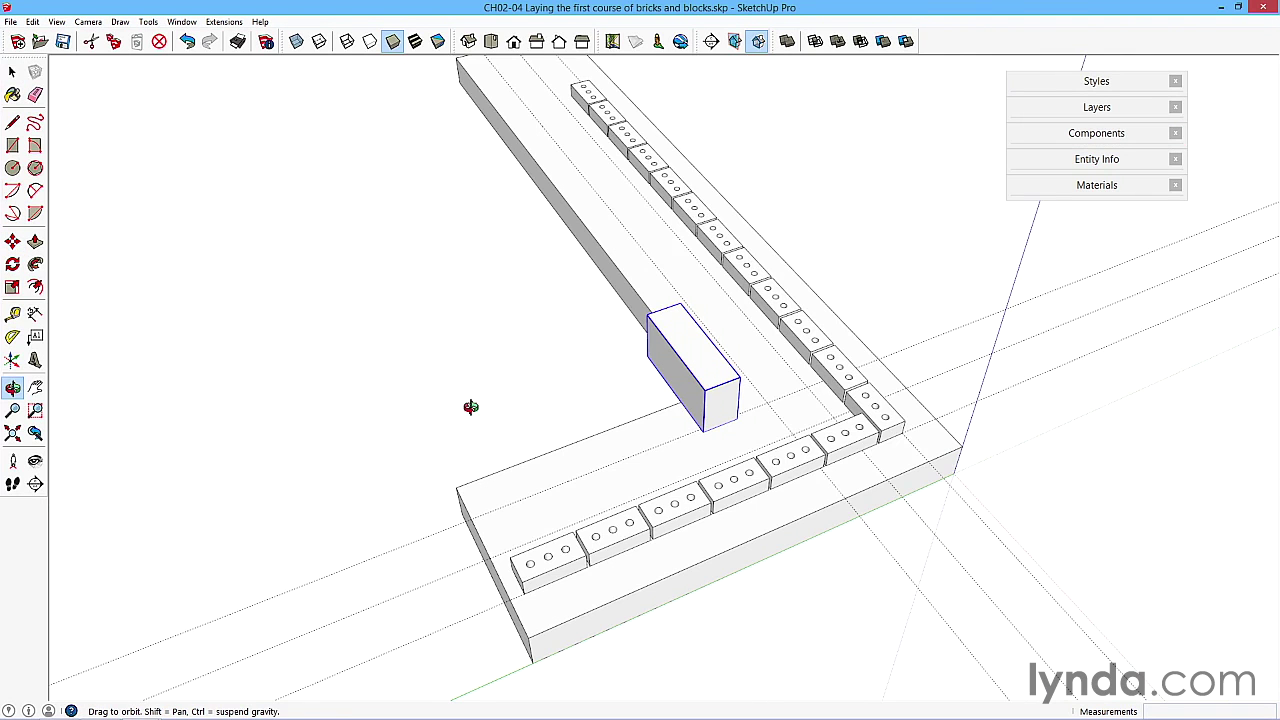
pyautogui.scroll(3, 756, 432)
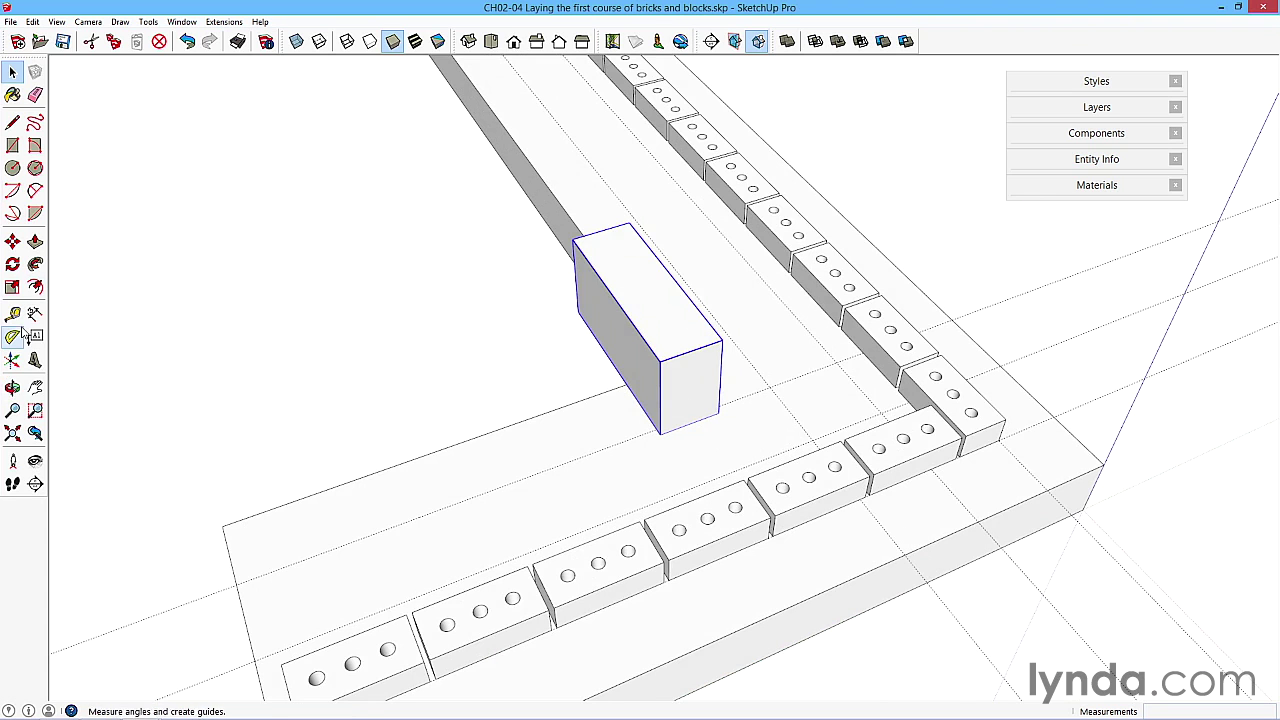
pyautogui.click(13, 242)
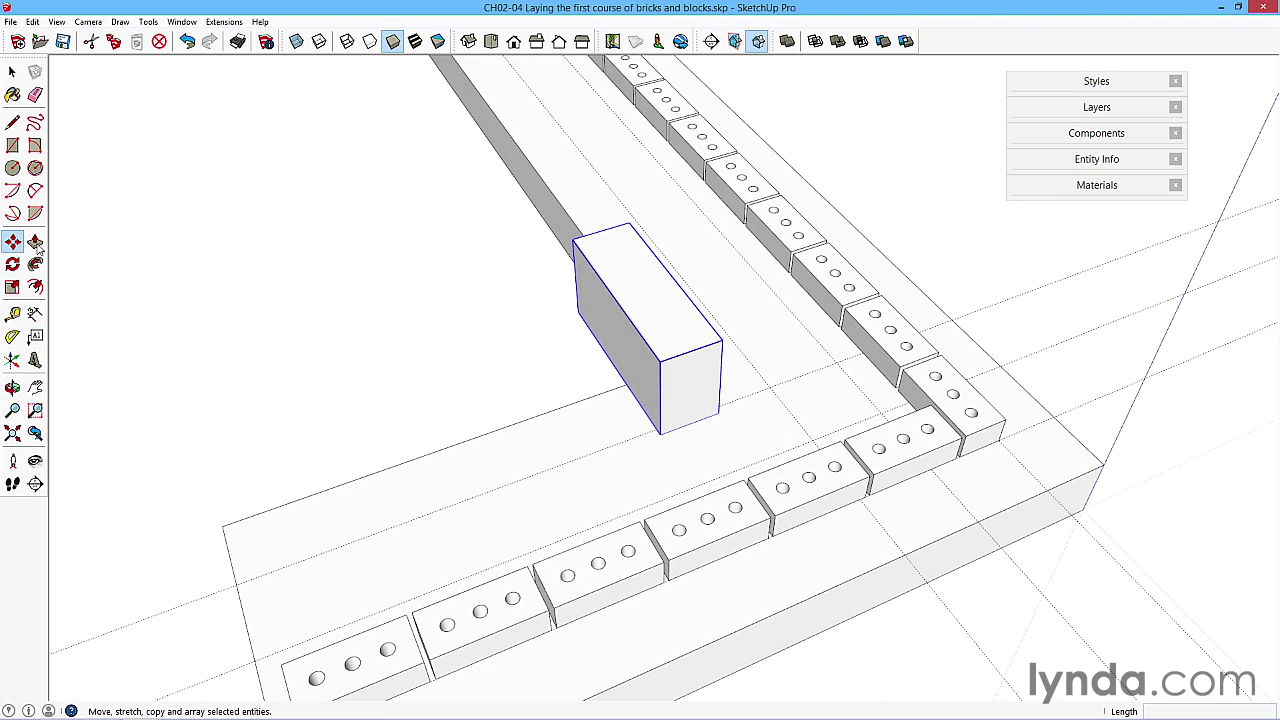
pyautogui.click(660, 432)
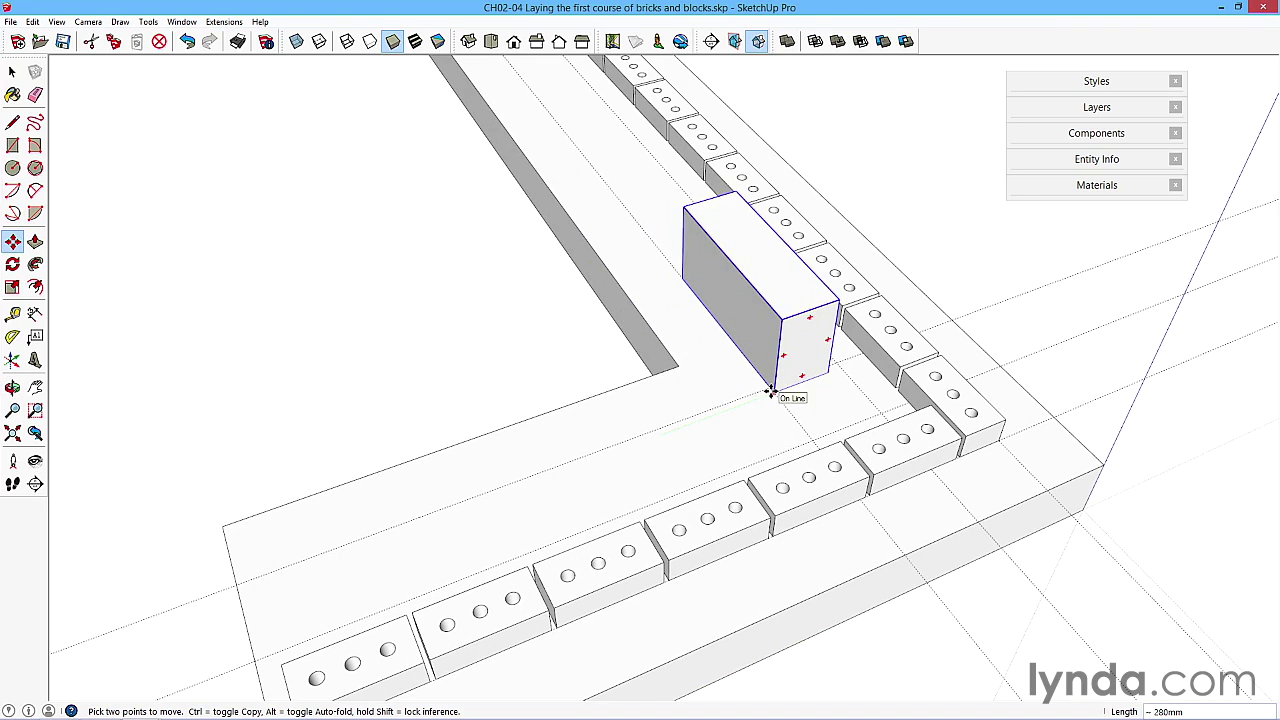
pyautogui.click(770, 395)
pyautogui.moveTo(770, 395); pyautogui.dragTo(750, 348, button='middle')
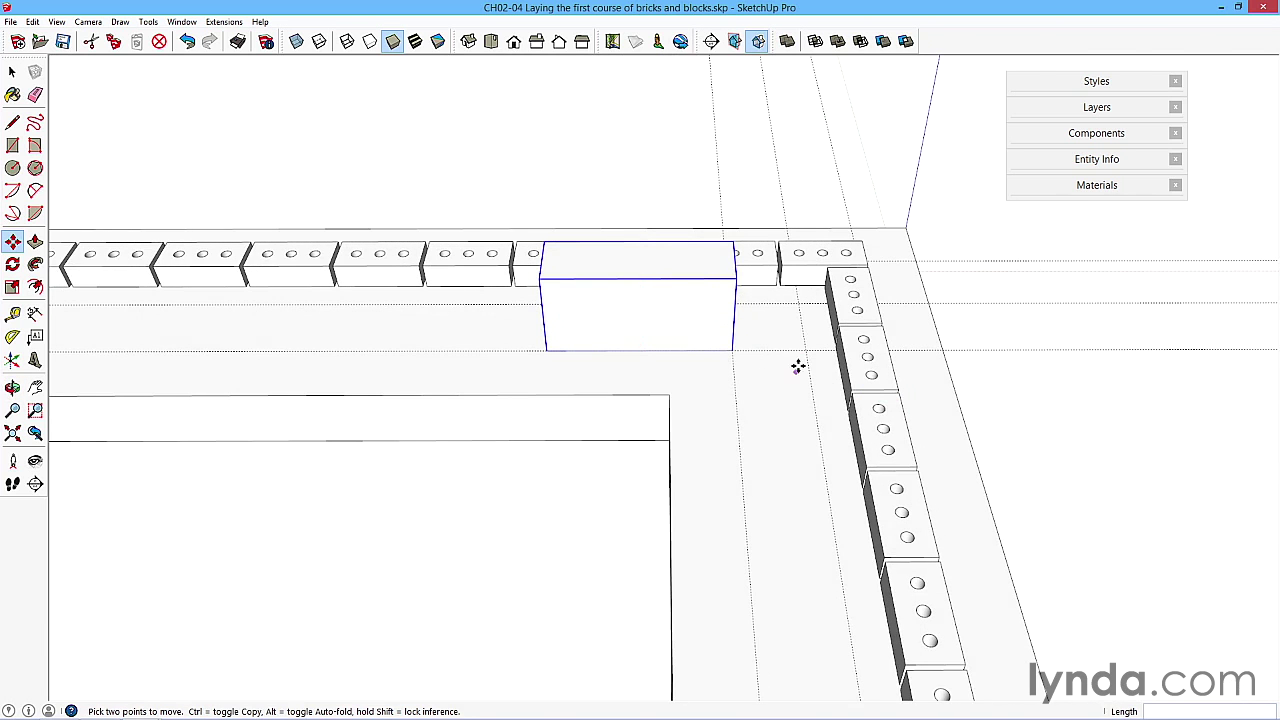
pyautogui.moveTo(781, 306); pyautogui.dragTo(666, 366, button='middle')
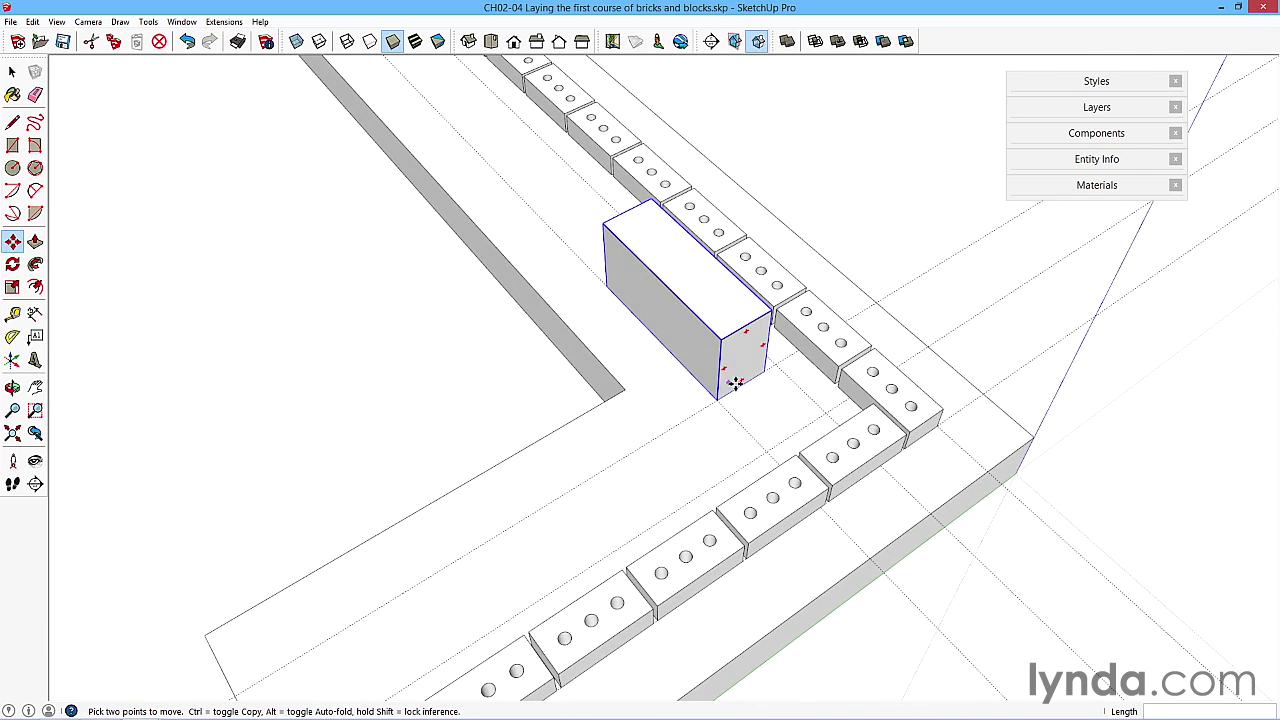
pyautogui.moveTo(656, 412); pyautogui.dragTo(730, 392, button='middle')
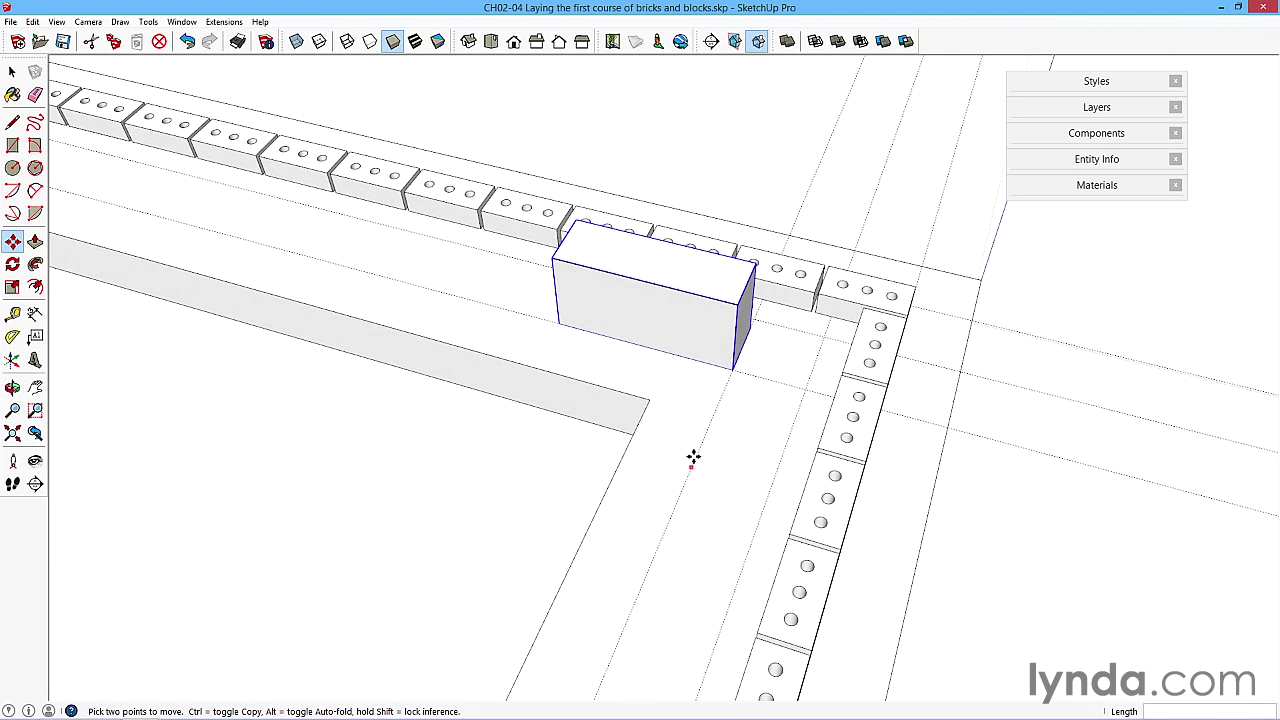
# Copy the 140mm block and rotate the copy 90° across the foundation
pyautogui.press('space')
pyautogui.moveTo(686, 334); pyautogui.dragTo(573, 342, button='middle')
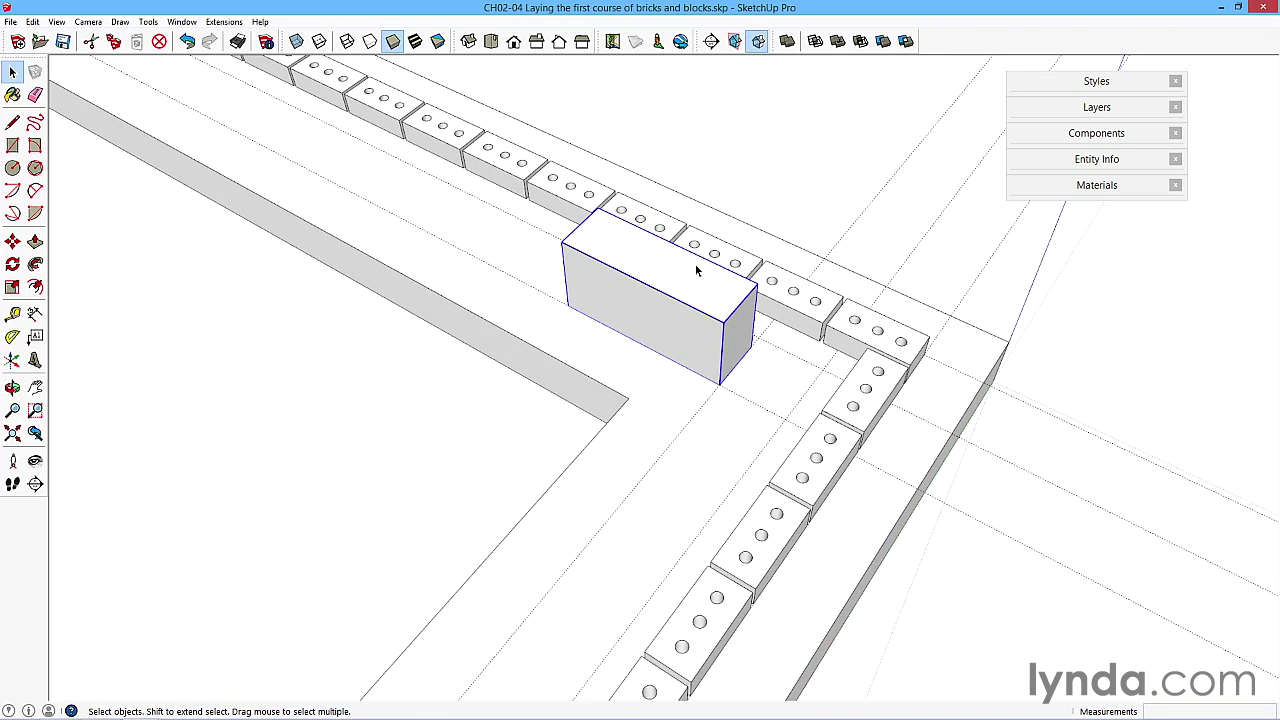
pyautogui.press('m')
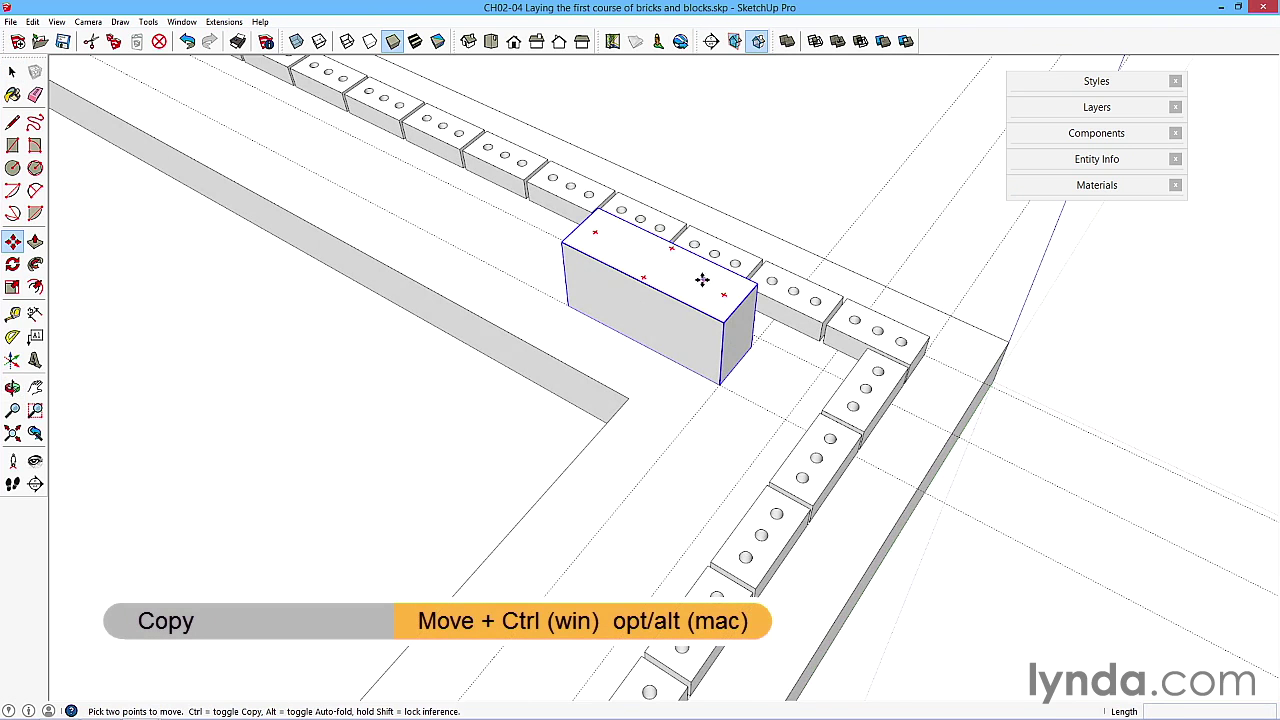
pyautogui.click(700, 282)
pyautogui.press('ctrl')
pyautogui.click(665, 328)
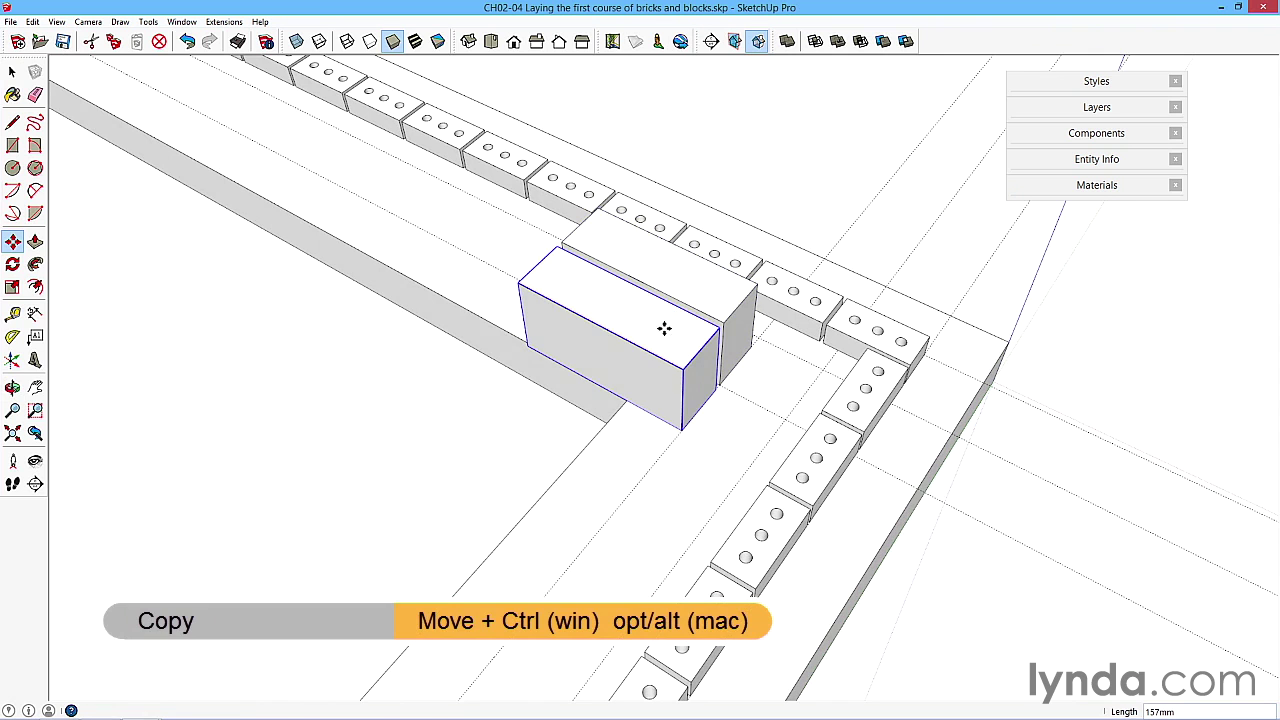
pyautogui.press('q')
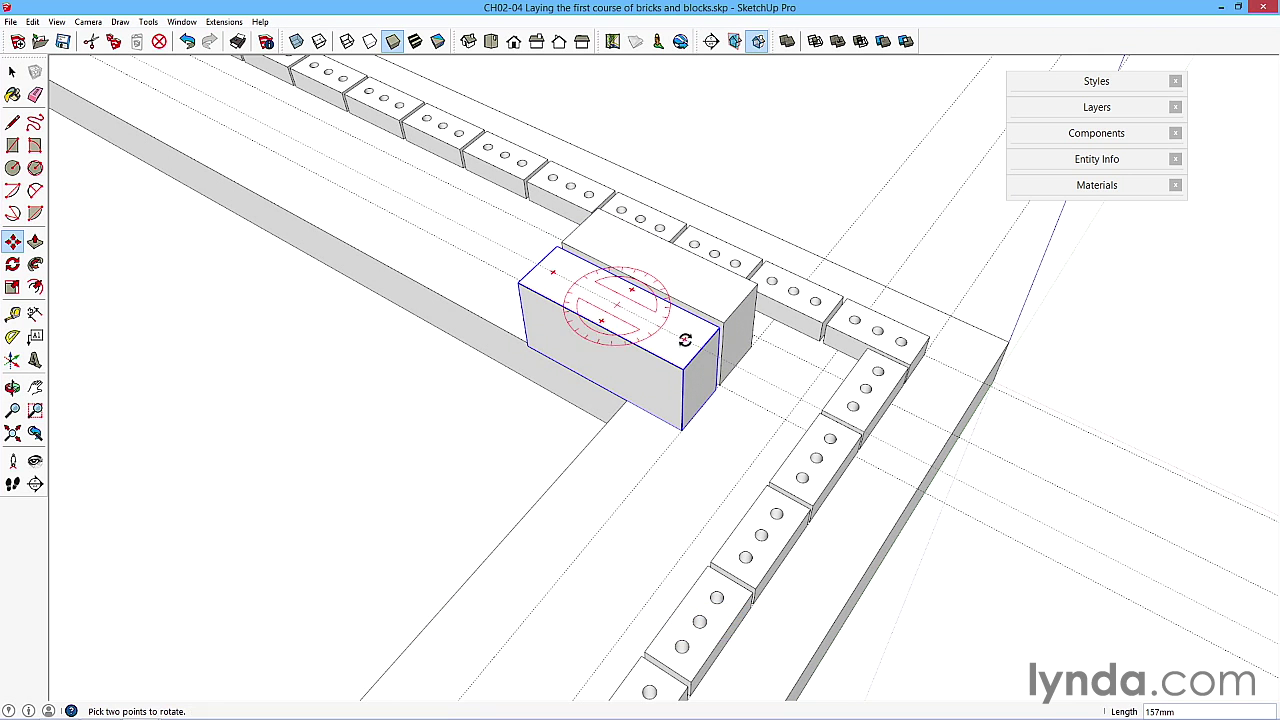
pyautogui.click(617, 305)
pyautogui.click(684, 338)
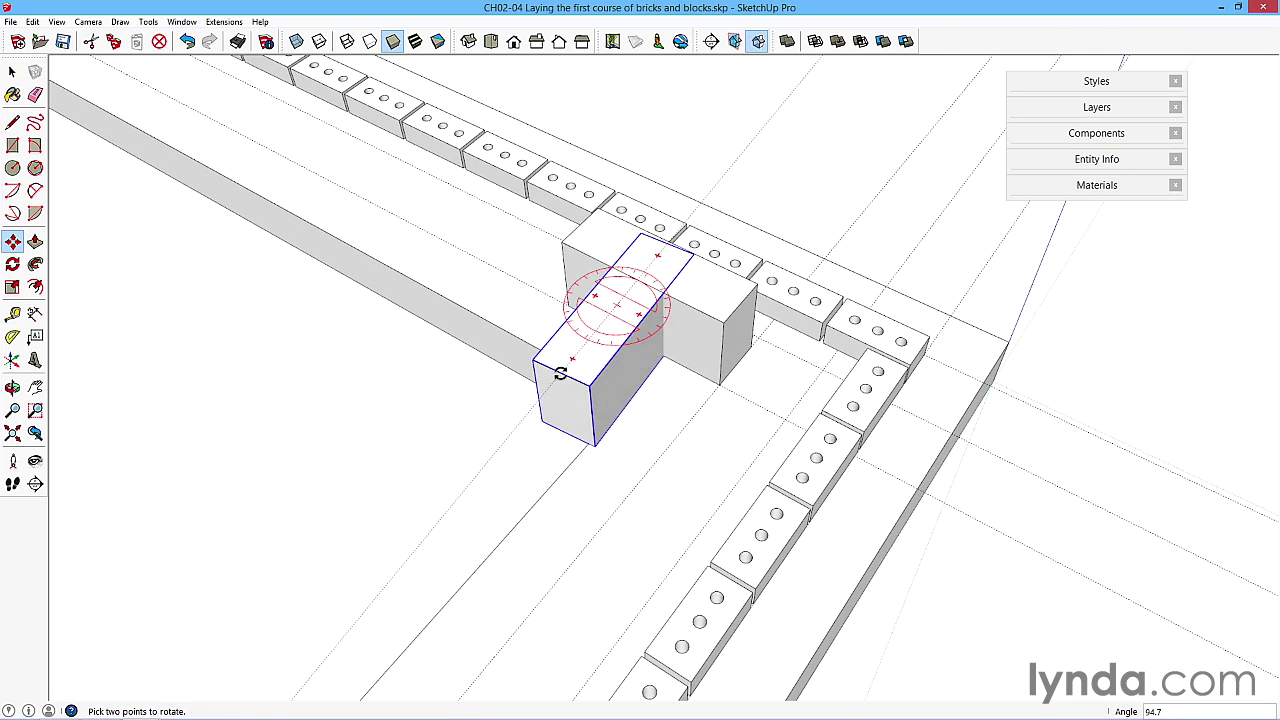
pyautogui.click(580, 346)
# Move the rotated block onto the corner, shifting it 140mm behind the brick course
pyautogui.press('m')
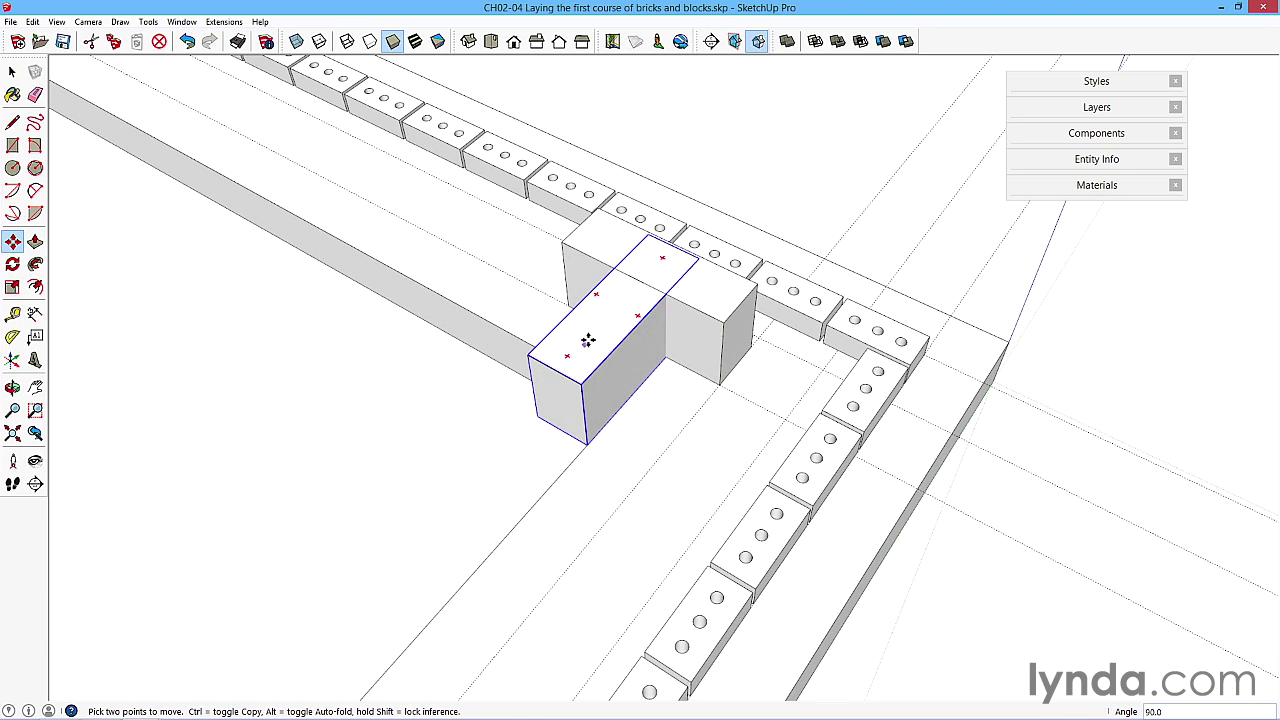
pyautogui.click(605, 319)
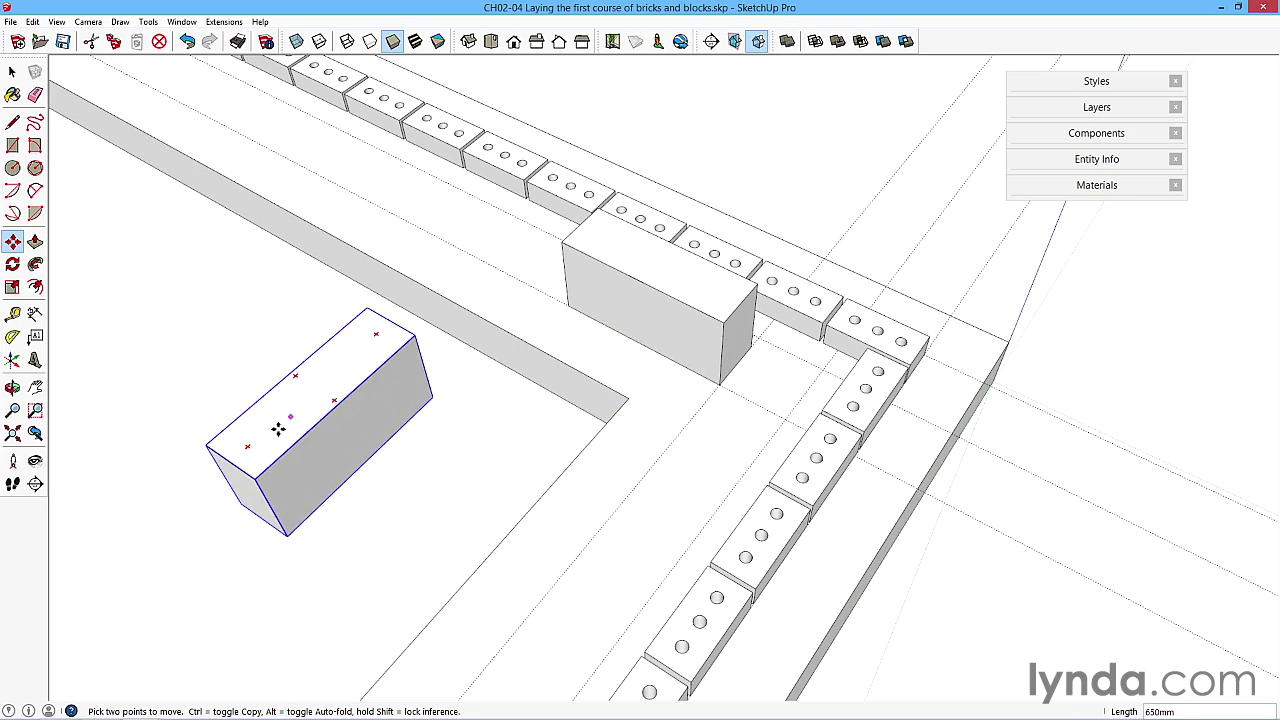
pyautogui.moveTo(277, 429); pyautogui.dragTo(796, 490, button='middle')
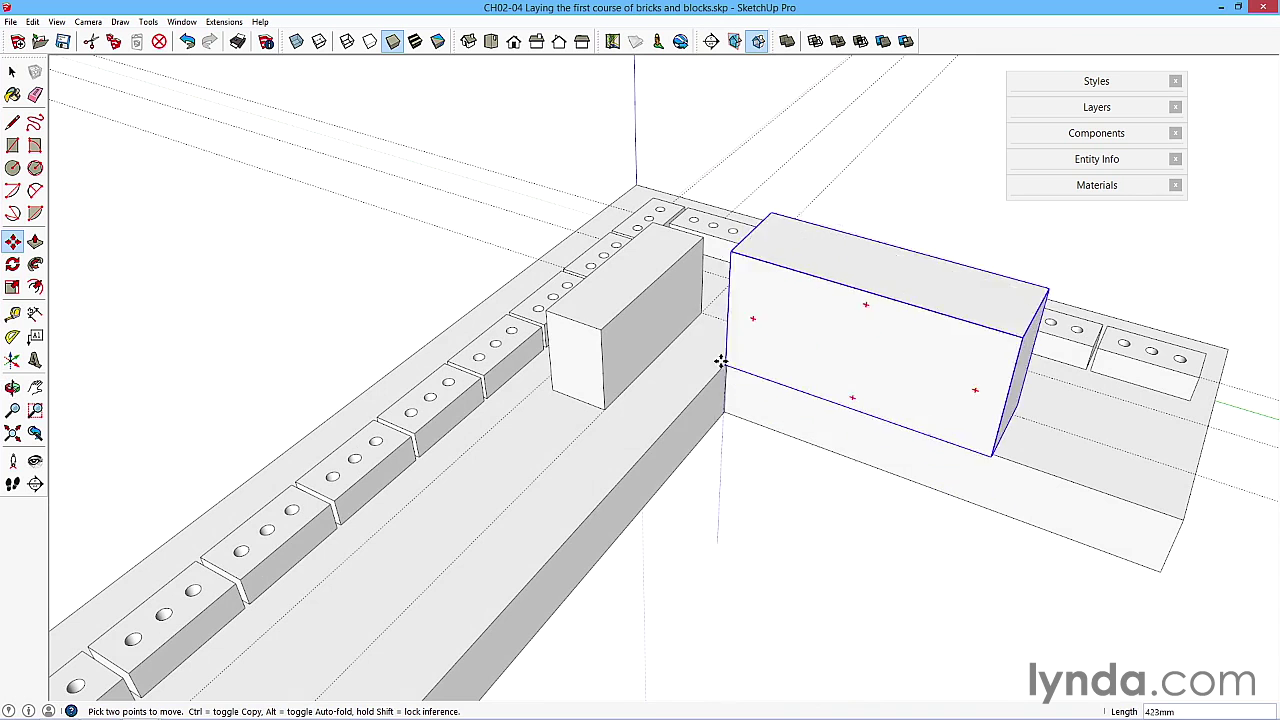
pyautogui.click(705, 305)
pyautogui.moveTo(734, 308); pyautogui.dragTo(1003, 414, button='middle')
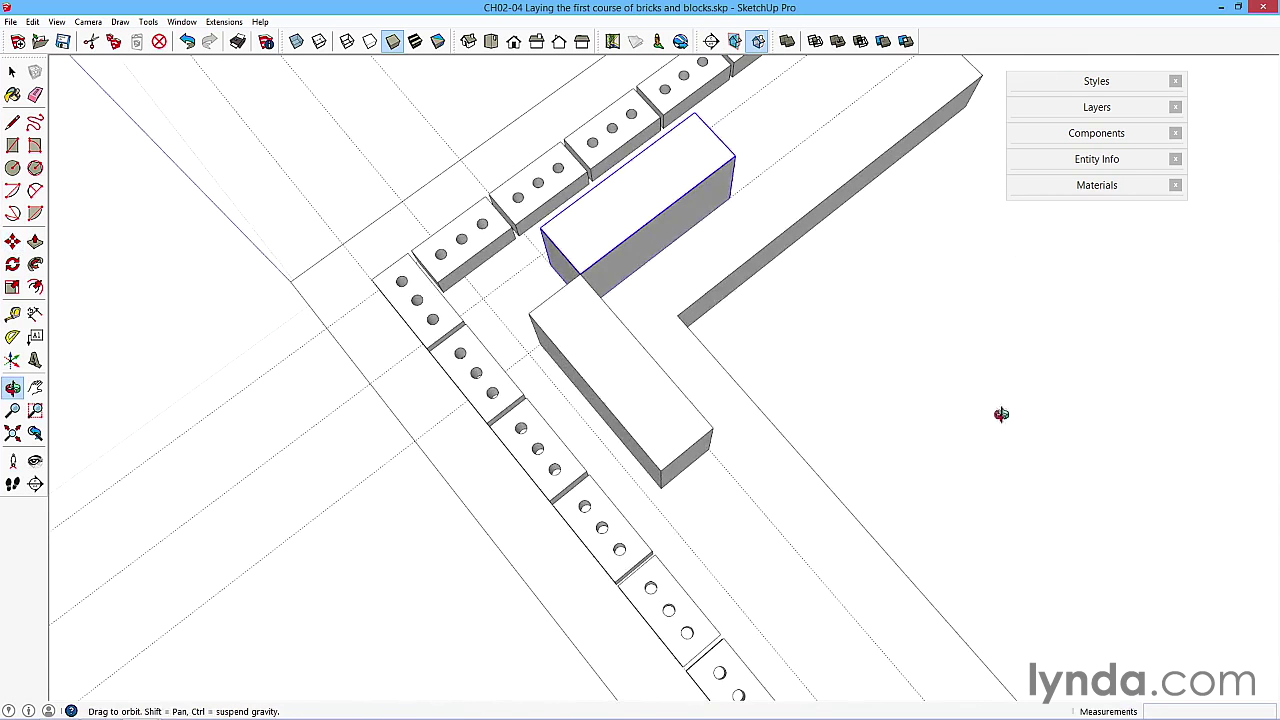
pyautogui.click(578, 271)
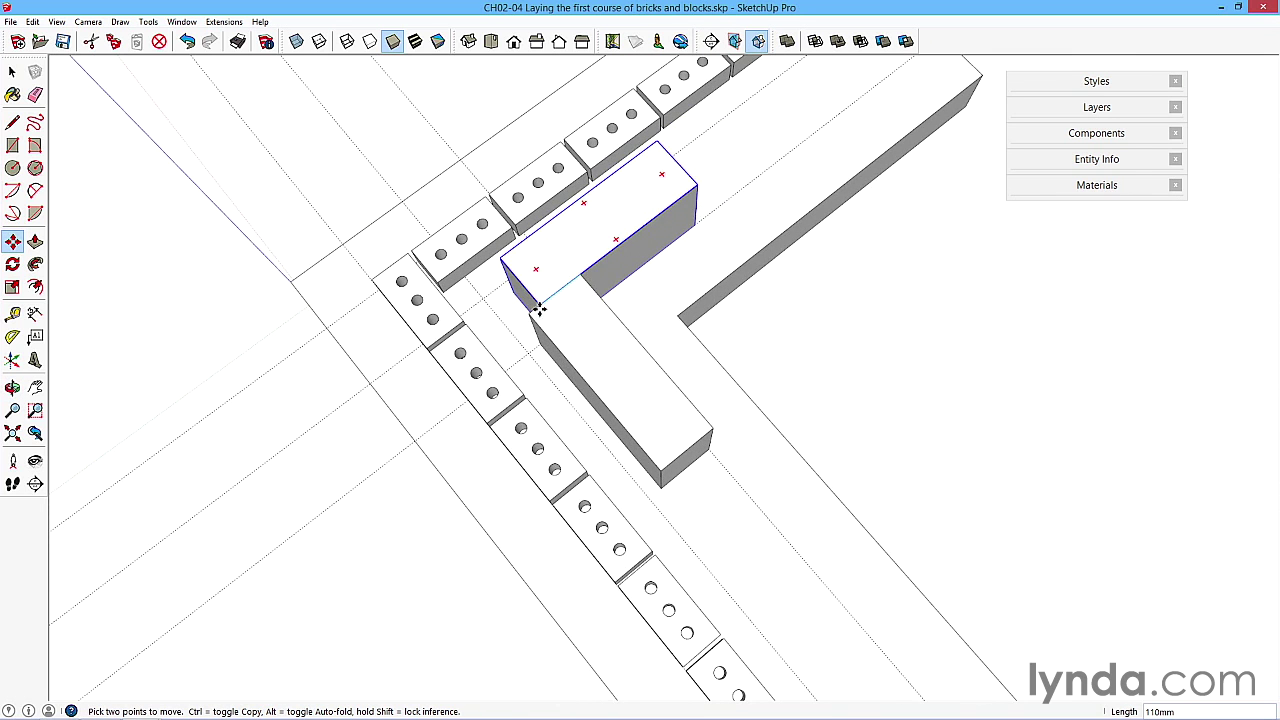
pyautogui.click(569, 285)
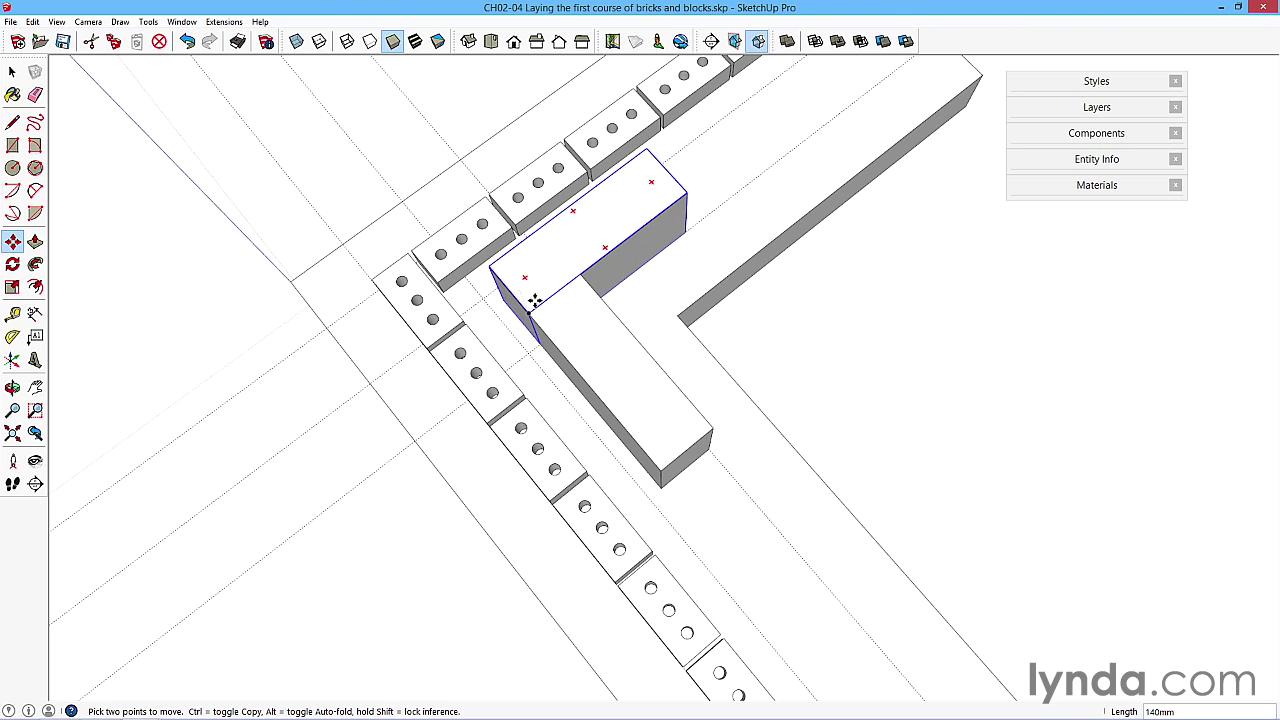
pyautogui.moveTo(651, 378); pyautogui.dragTo(595, 291, button='middle')
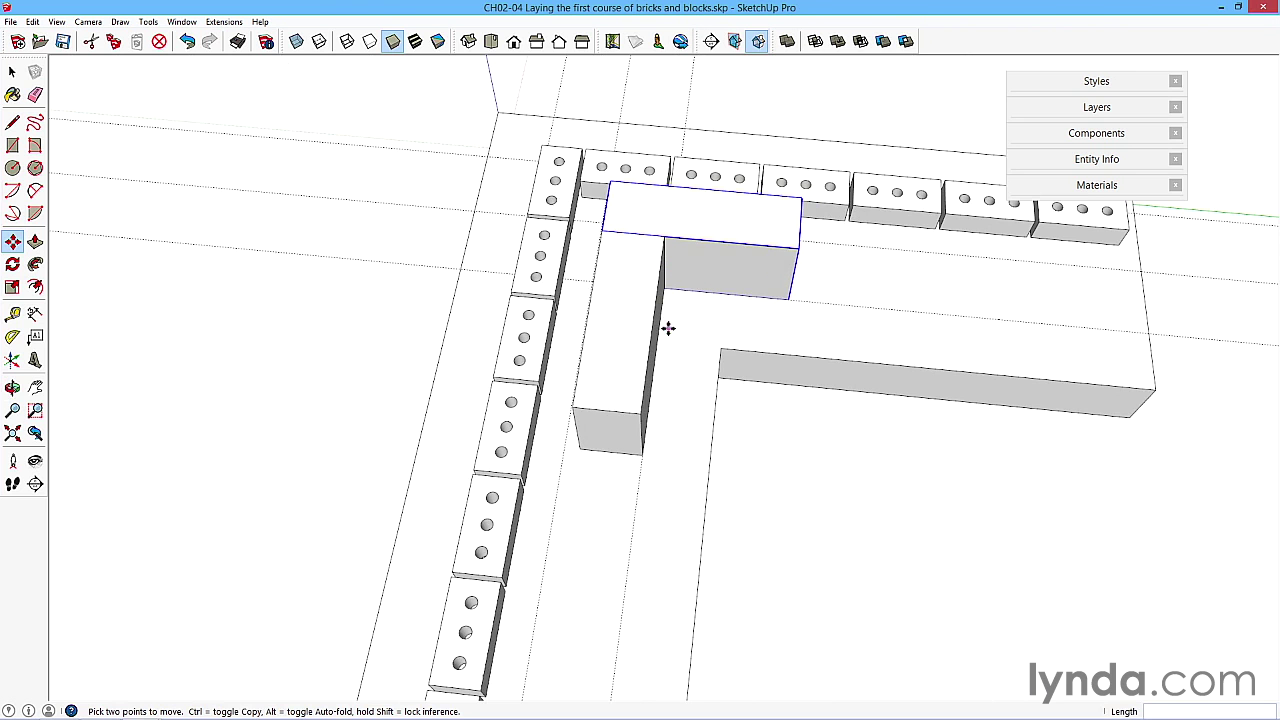
pyautogui.moveTo(668, 328); pyautogui.dragTo(334, 229, button='middle')
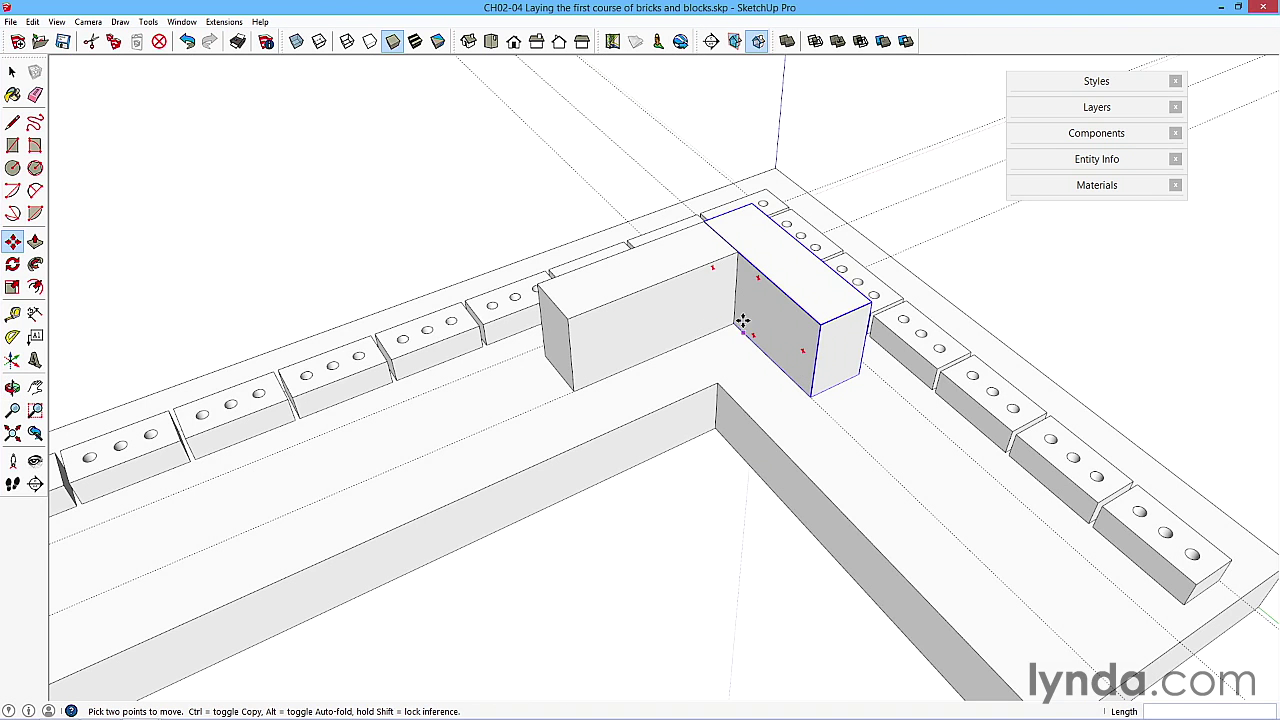
pyautogui.scroll(3, 719, 334)
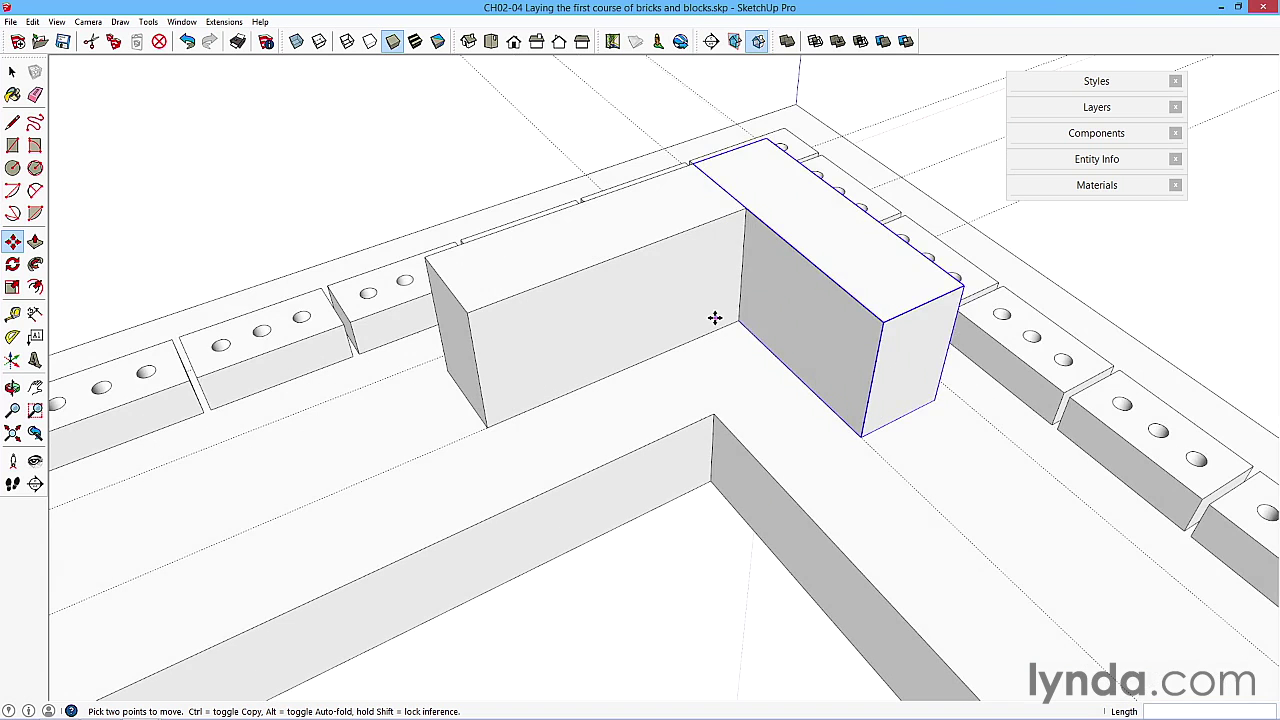
# Slide the long 140mm block 10mm along the red axis until it butts against the corner block
pyautogui.click(712, 318)
pyautogui.press('Escape')
pyautogui.press('space')
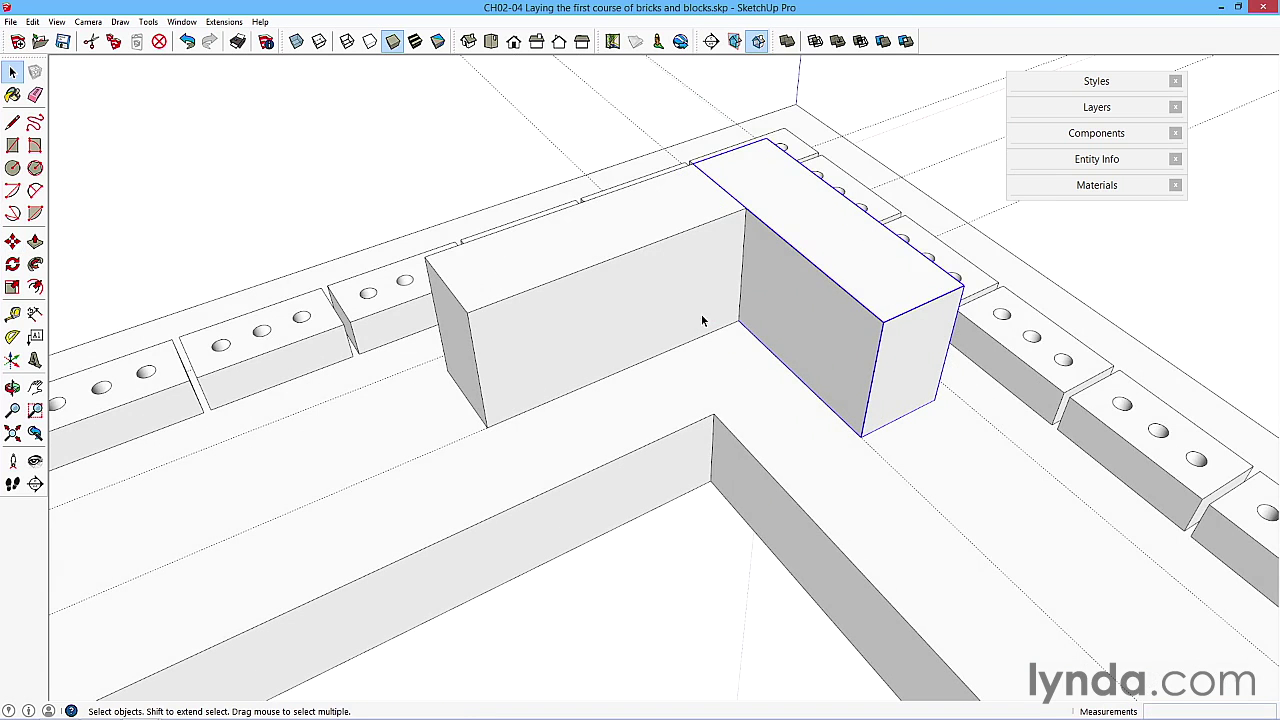
pyautogui.click(705, 313)
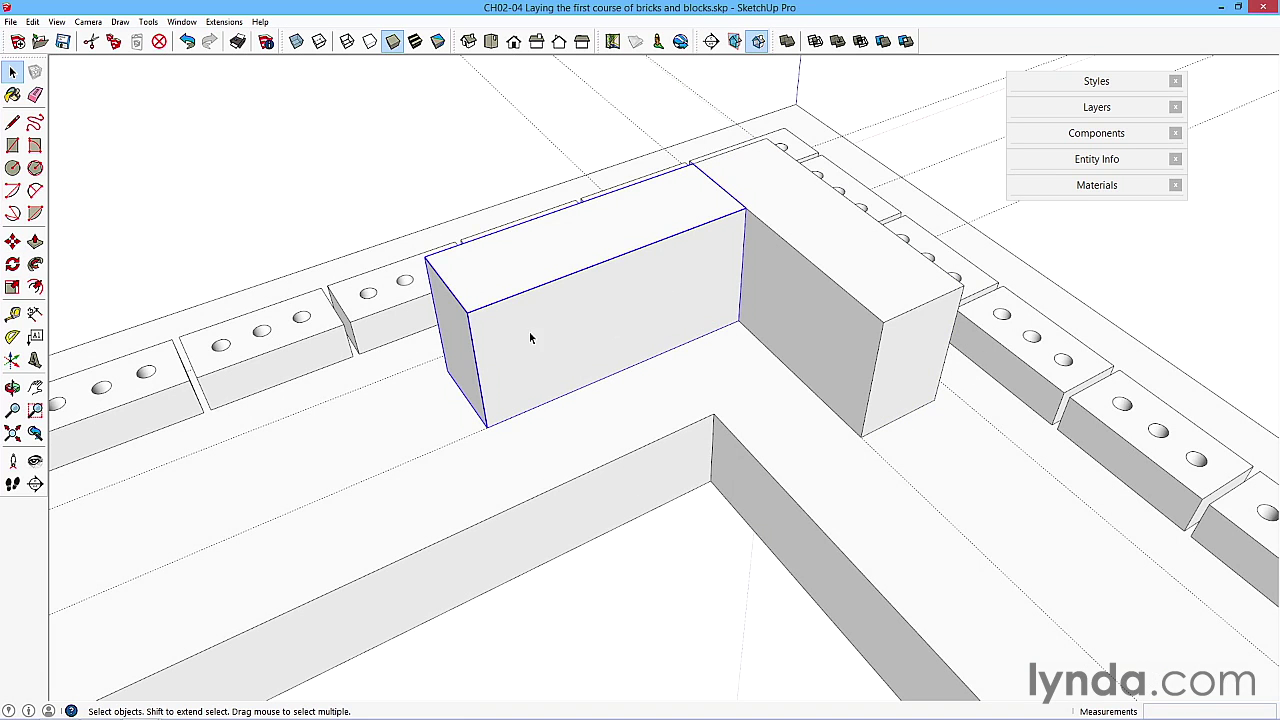
pyautogui.press('m')
pyautogui.click(611, 337)
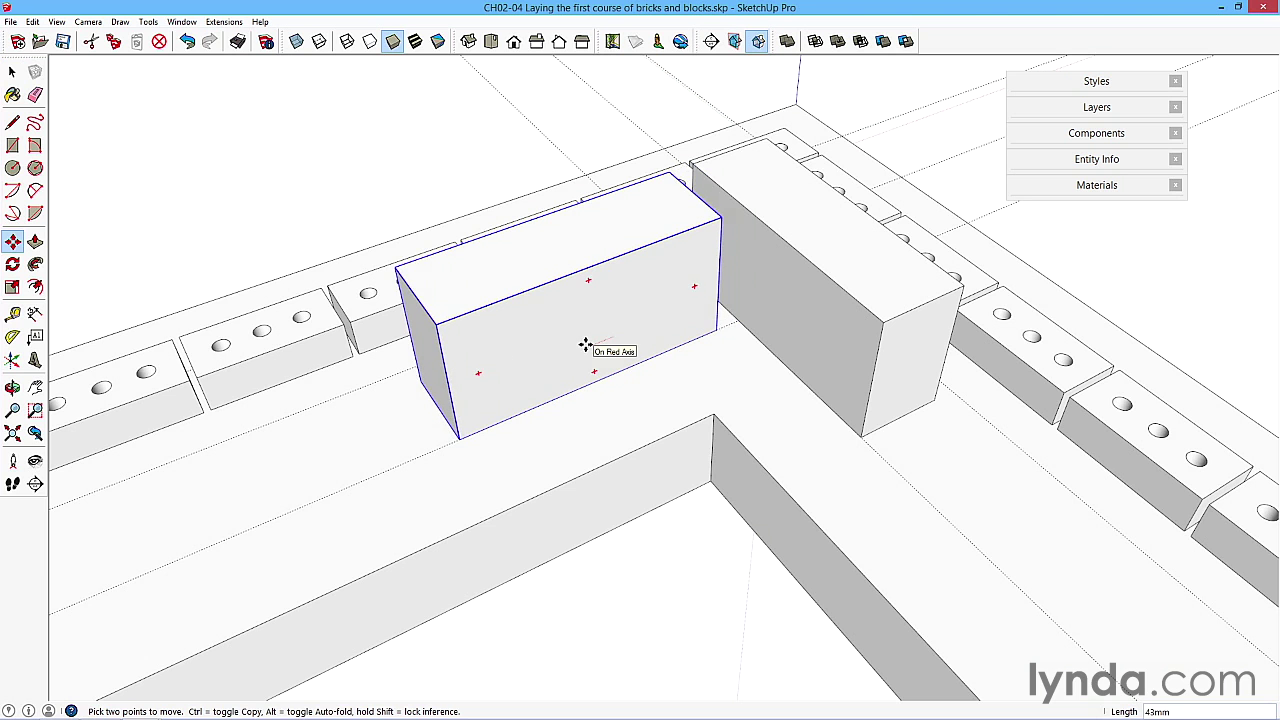
pyautogui.press('Return')
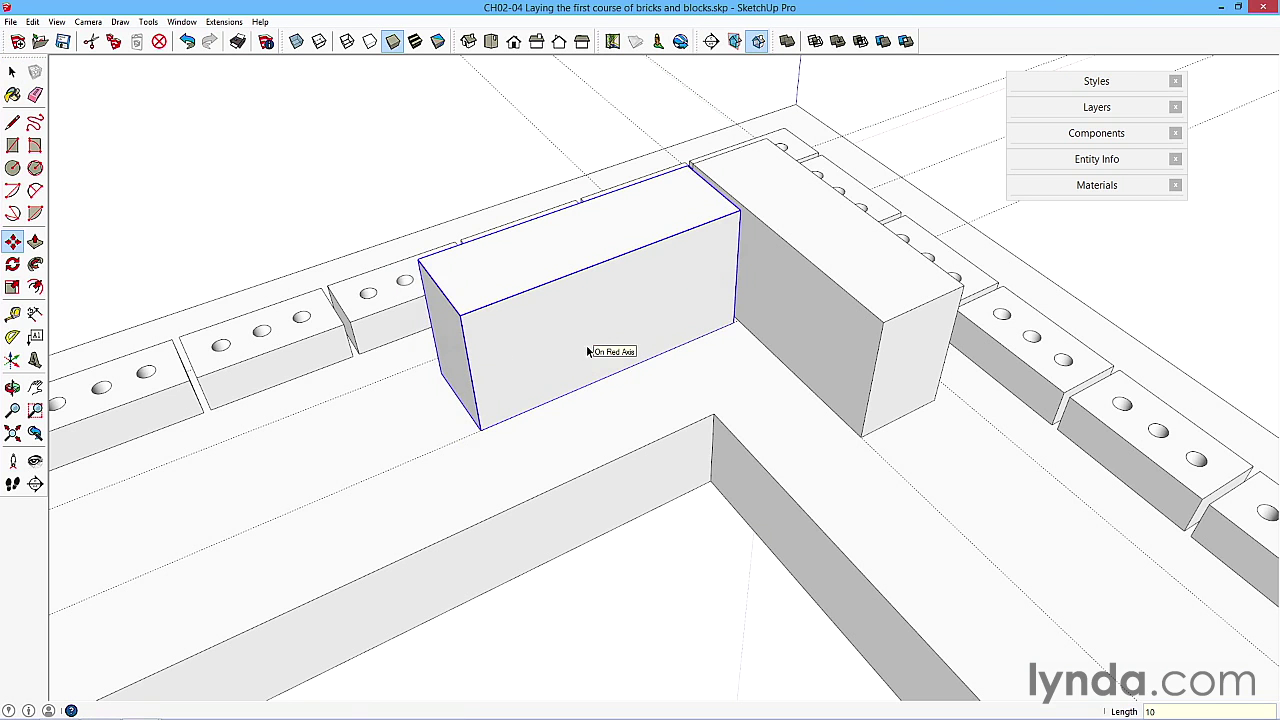
pyautogui.press('space')
pyautogui.moveTo(731, 391); pyautogui.dragTo(814, 366, button='middle')
pyautogui.scroll(-3, 538, 311)
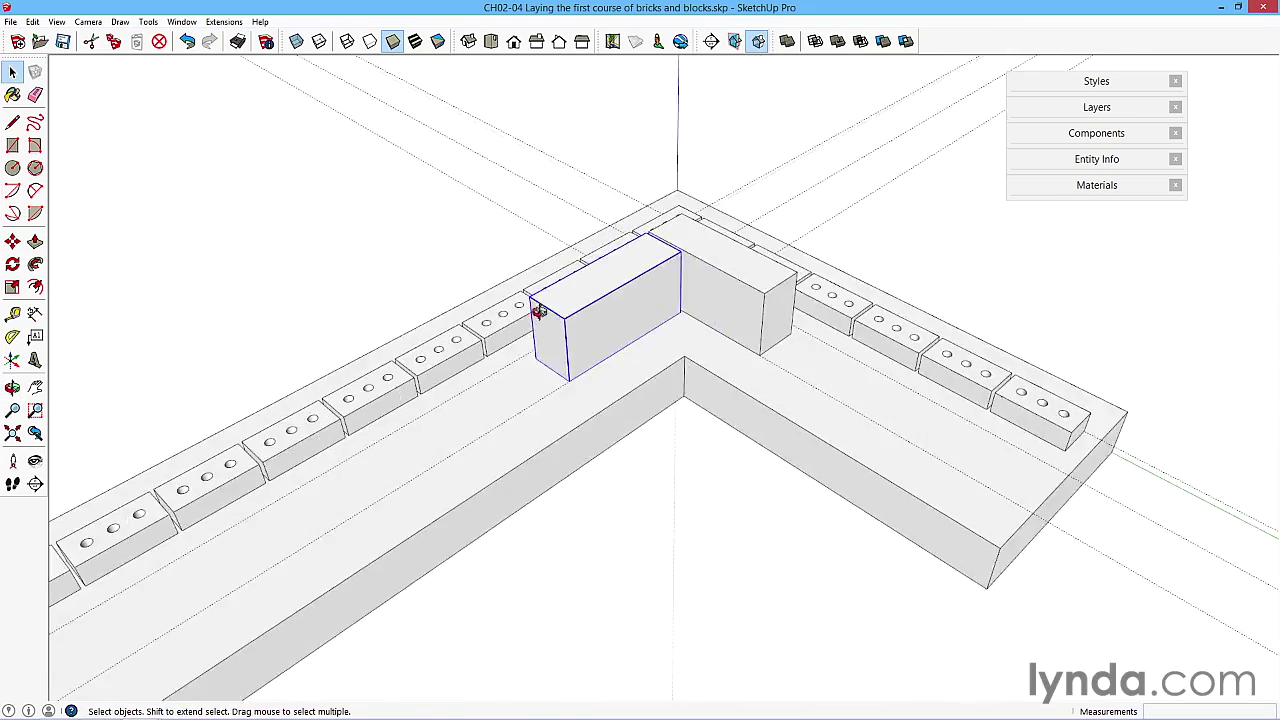
pyautogui.moveTo(538, 311); pyautogui.dragTo(651, 342, button='middle')
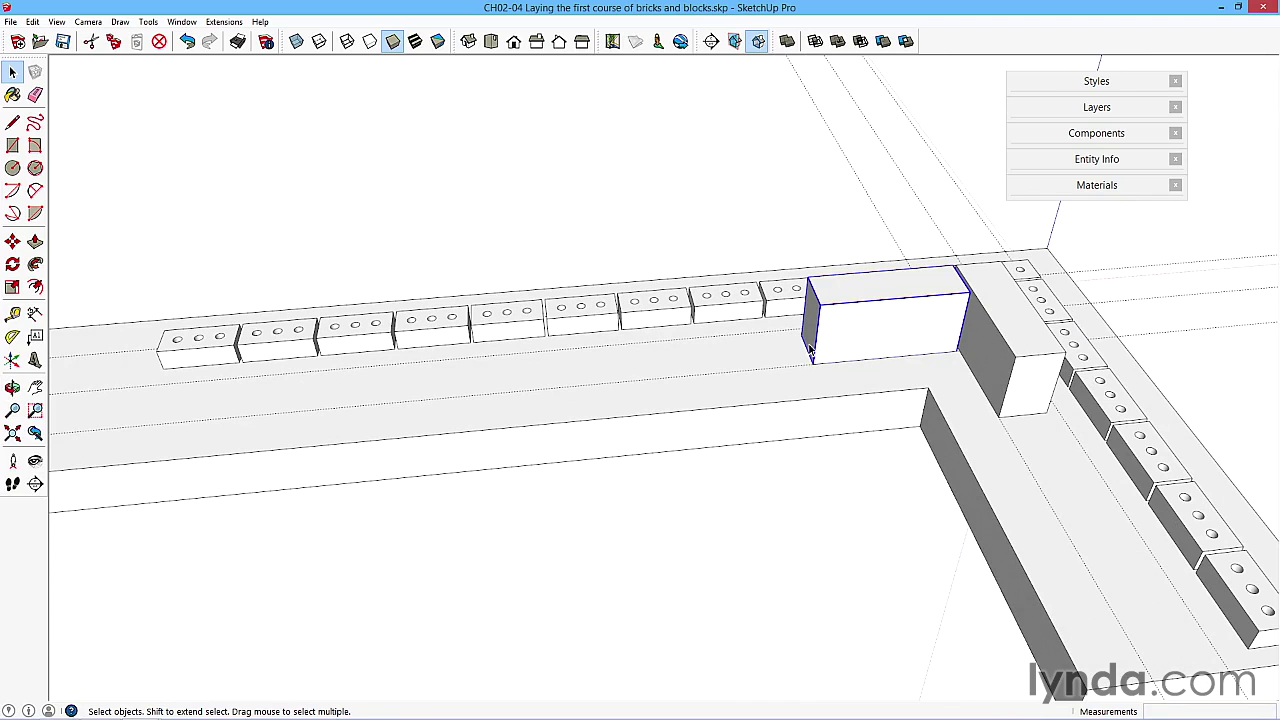
# Copy the 140mm block at 450mm spacing along the first leg behind the brick course
pyautogui.press('m')
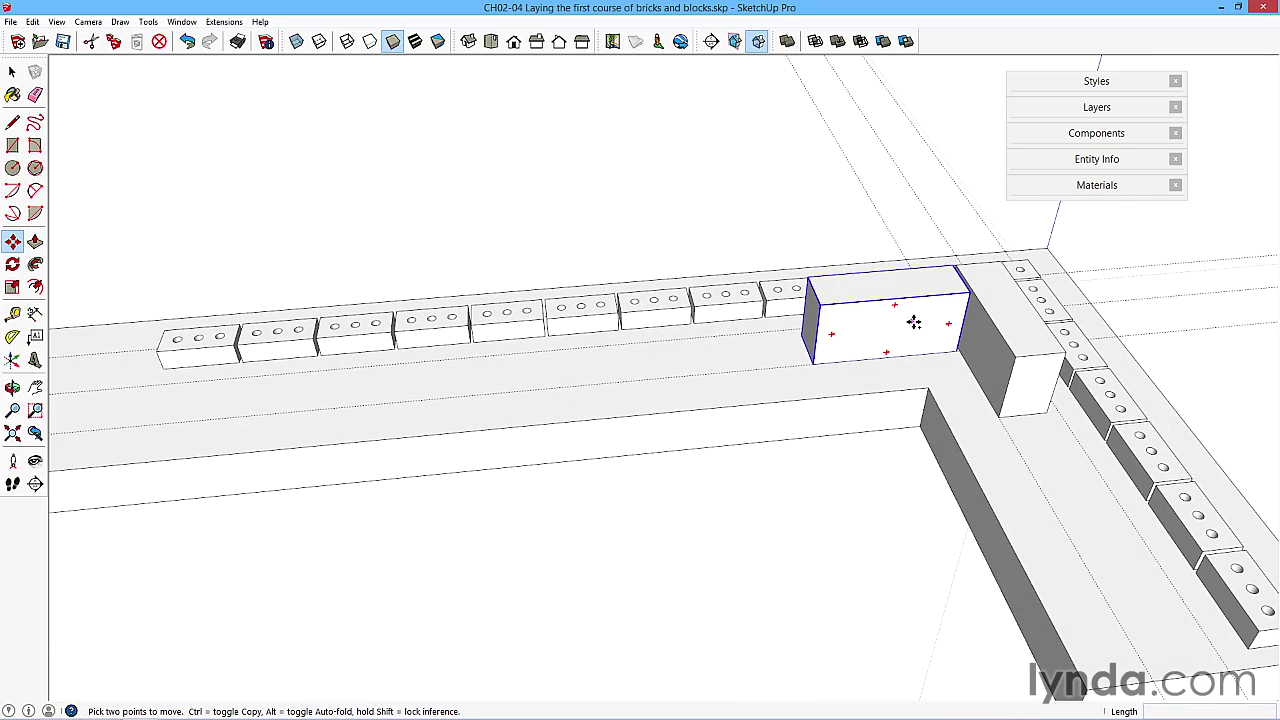
pyautogui.click(916, 322)
pyautogui.press('ctrl')
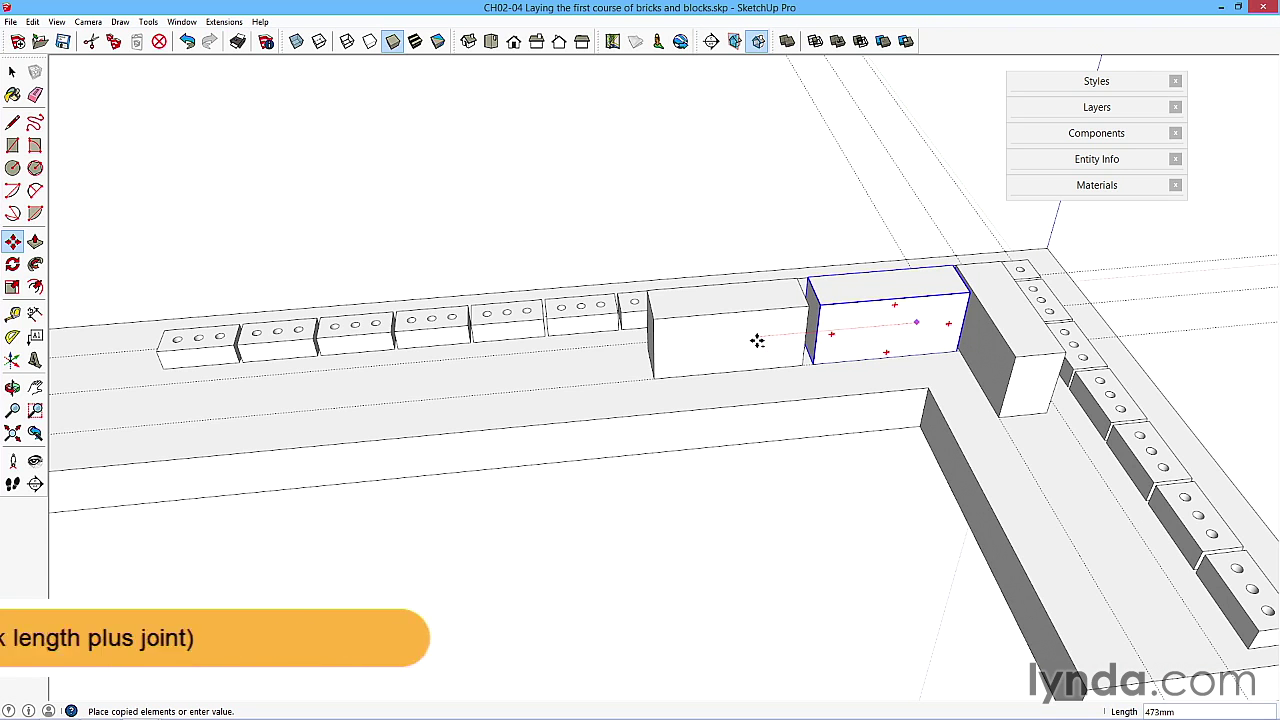
pyautogui.write('450')
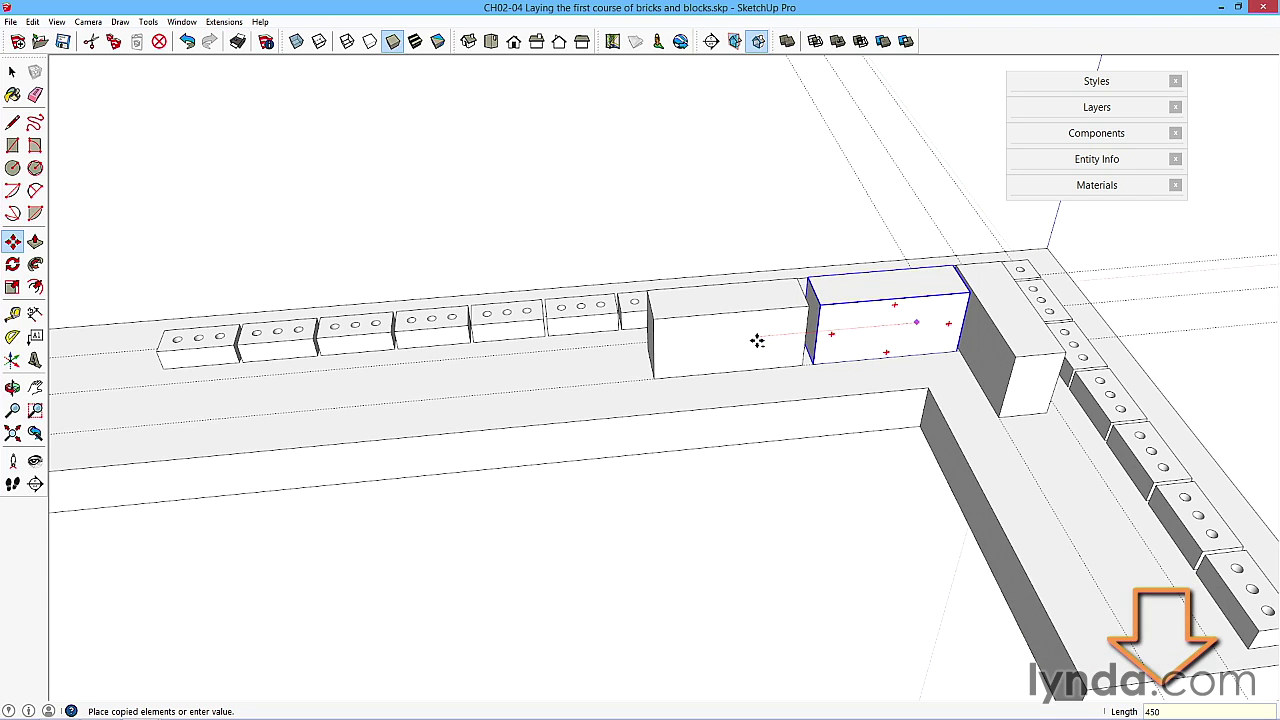
pyautogui.press('Return')
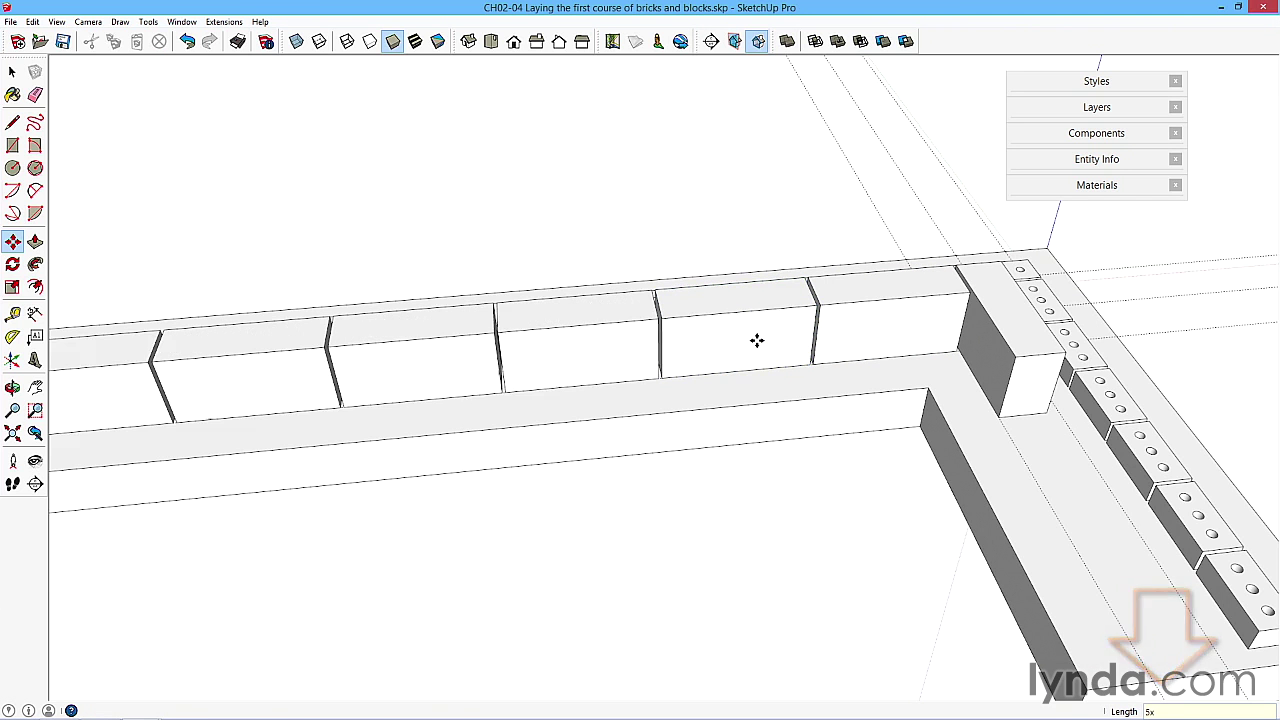
pyautogui.scroll(-4, 757, 341)
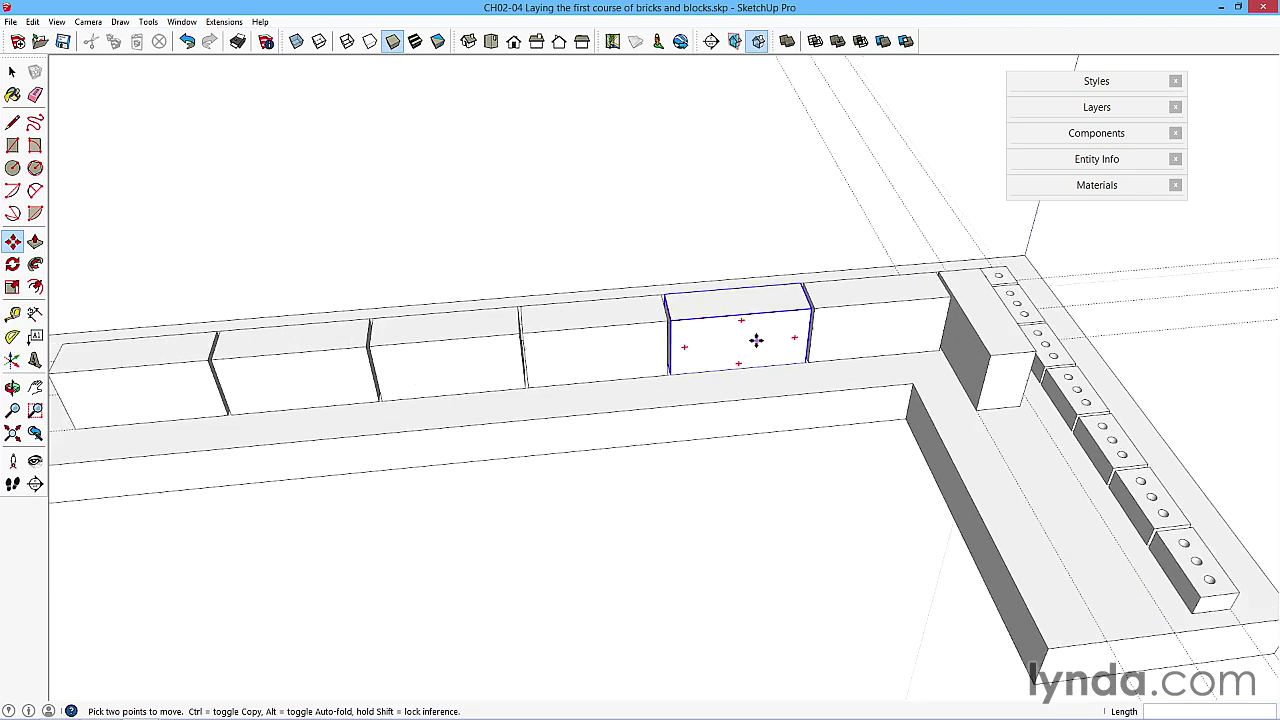
pyautogui.press('q')
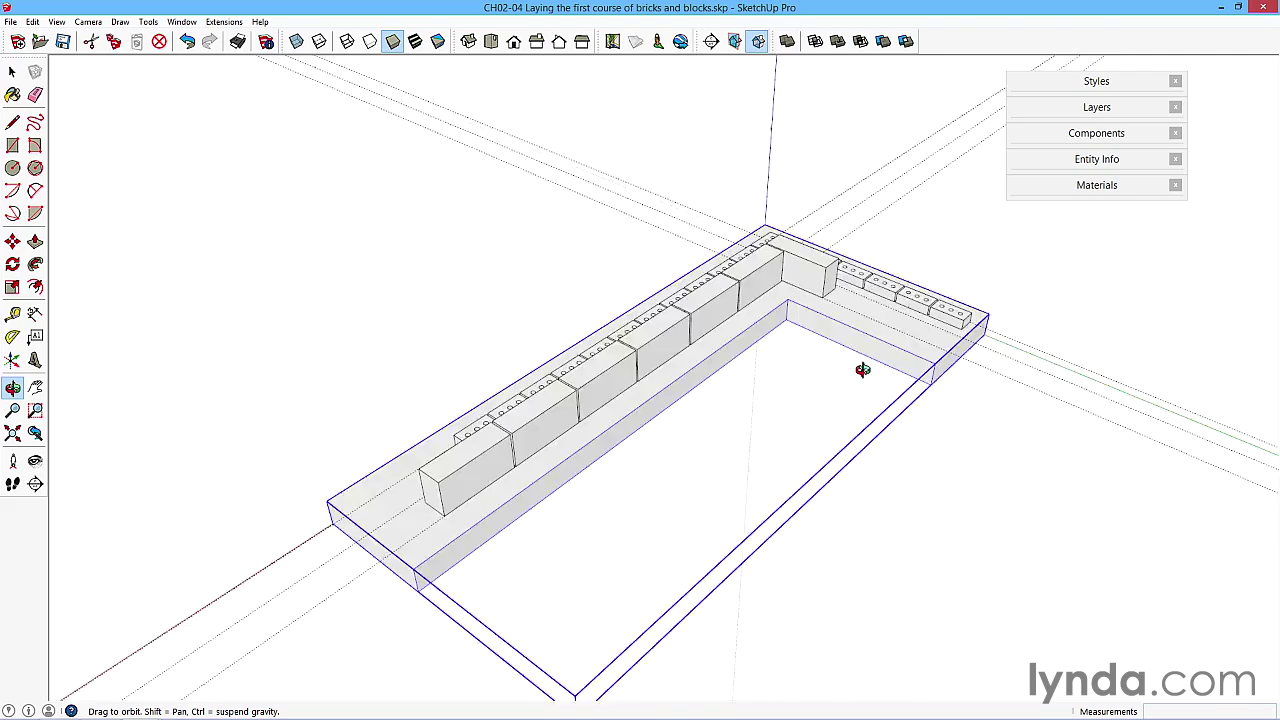
pyautogui.moveTo(857, 366); pyautogui.dragTo(634, 423, button='middle')
# Copy the second leg's corner block 450mm along the wall
pyautogui.press('space')
pyautogui.click(815, 458)
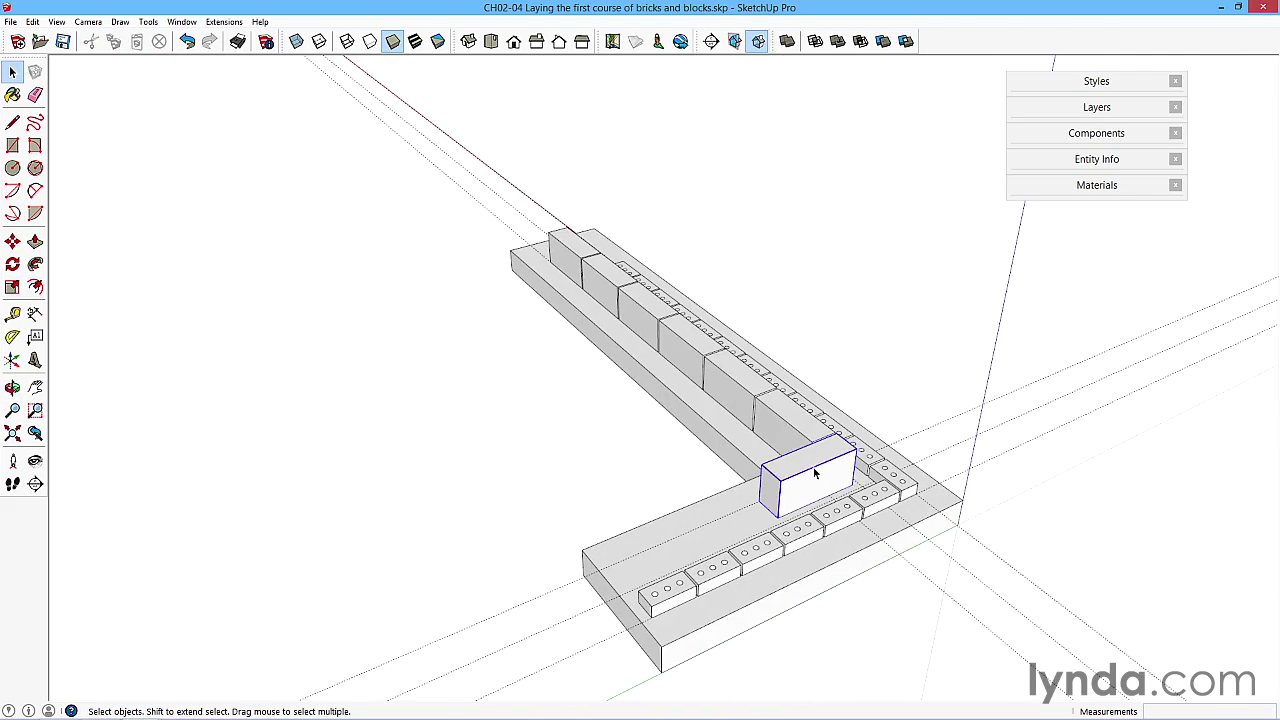
pyautogui.moveTo(845, 490); pyautogui.dragTo(785, 430, button='middle')
pyautogui.scroll(2, 778, 428)
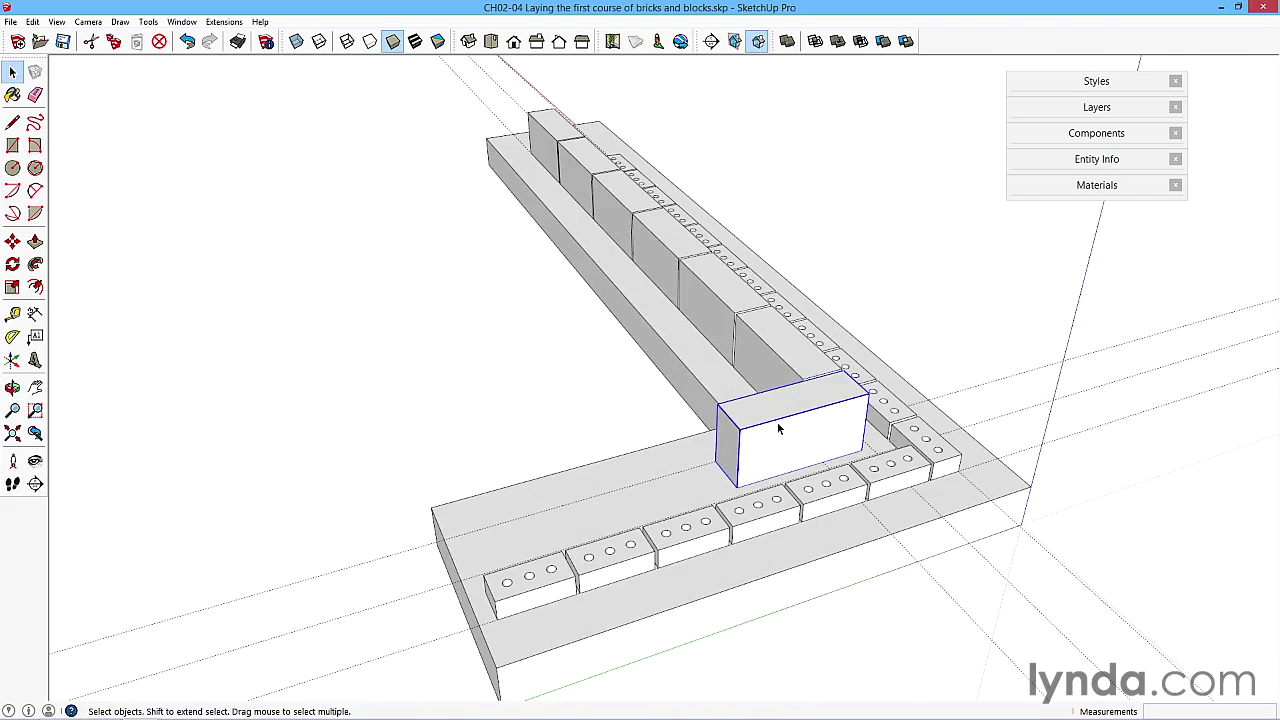
pyautogui.press('m')
pyautogui.click(869, 397)
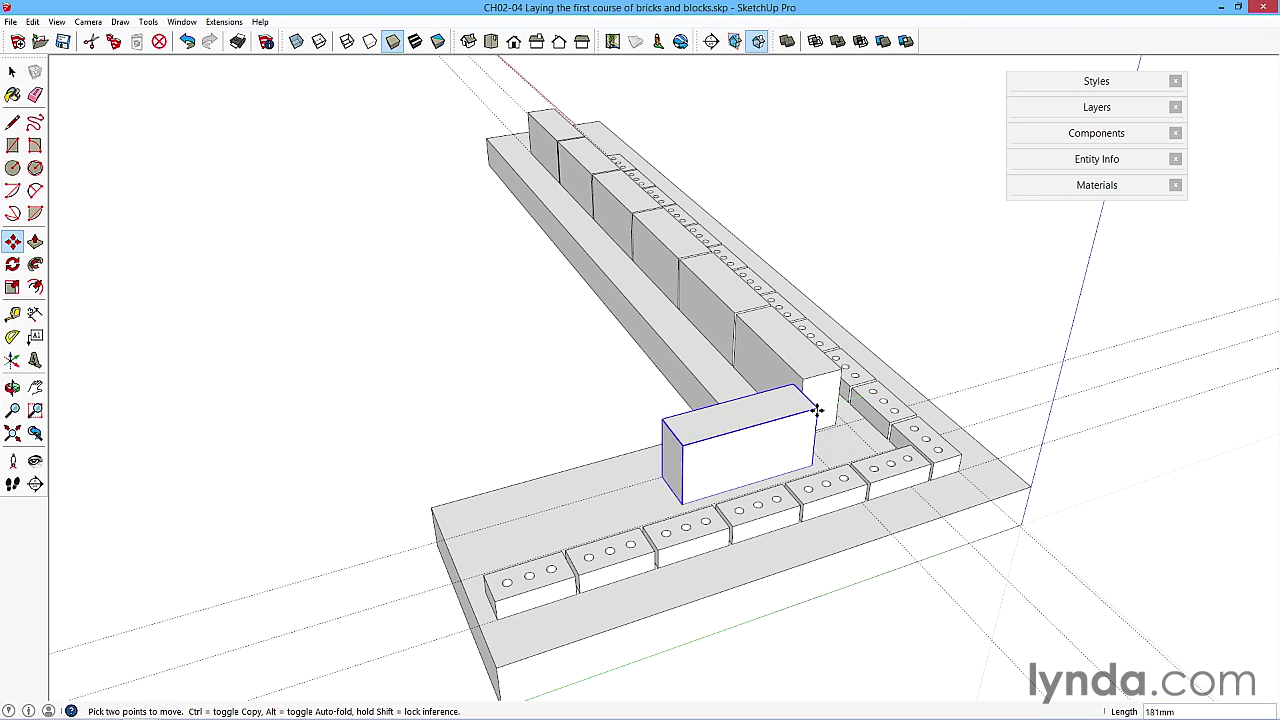
pyautogui.press('ctrl')
pyautogui.click(733, 433)
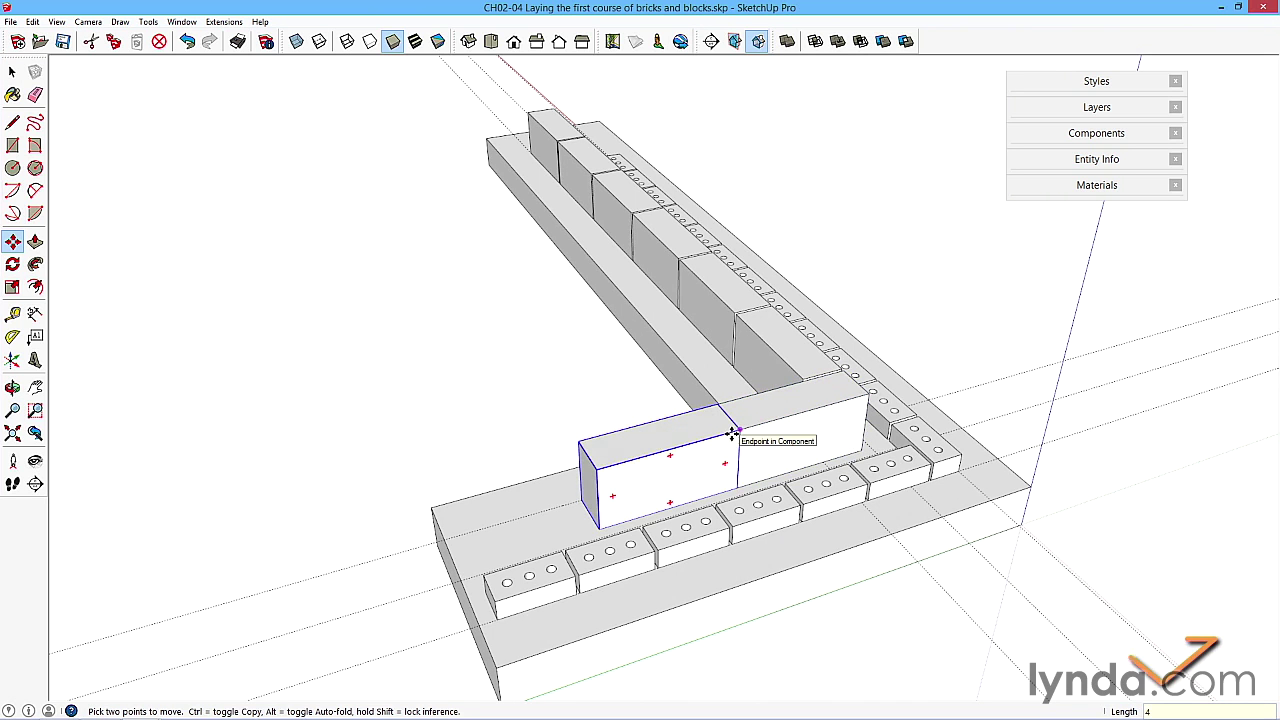
pyautogui.write('450')
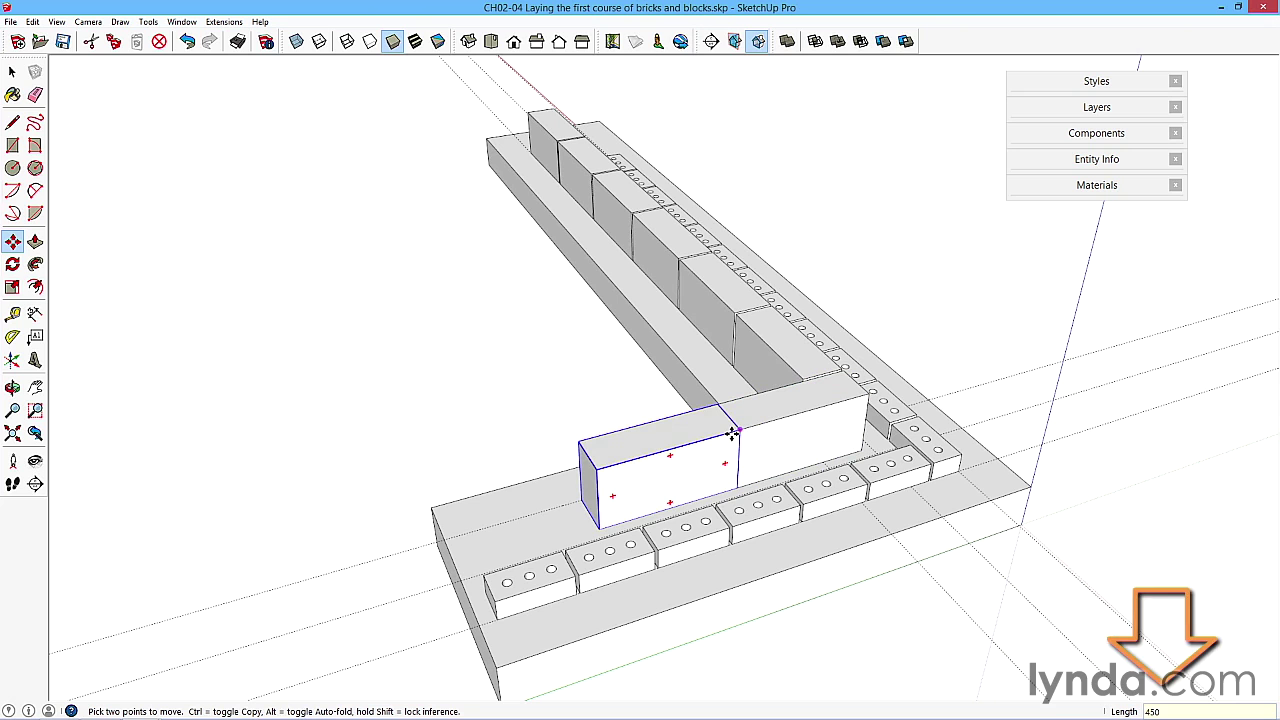
pyautogui.press('Return')
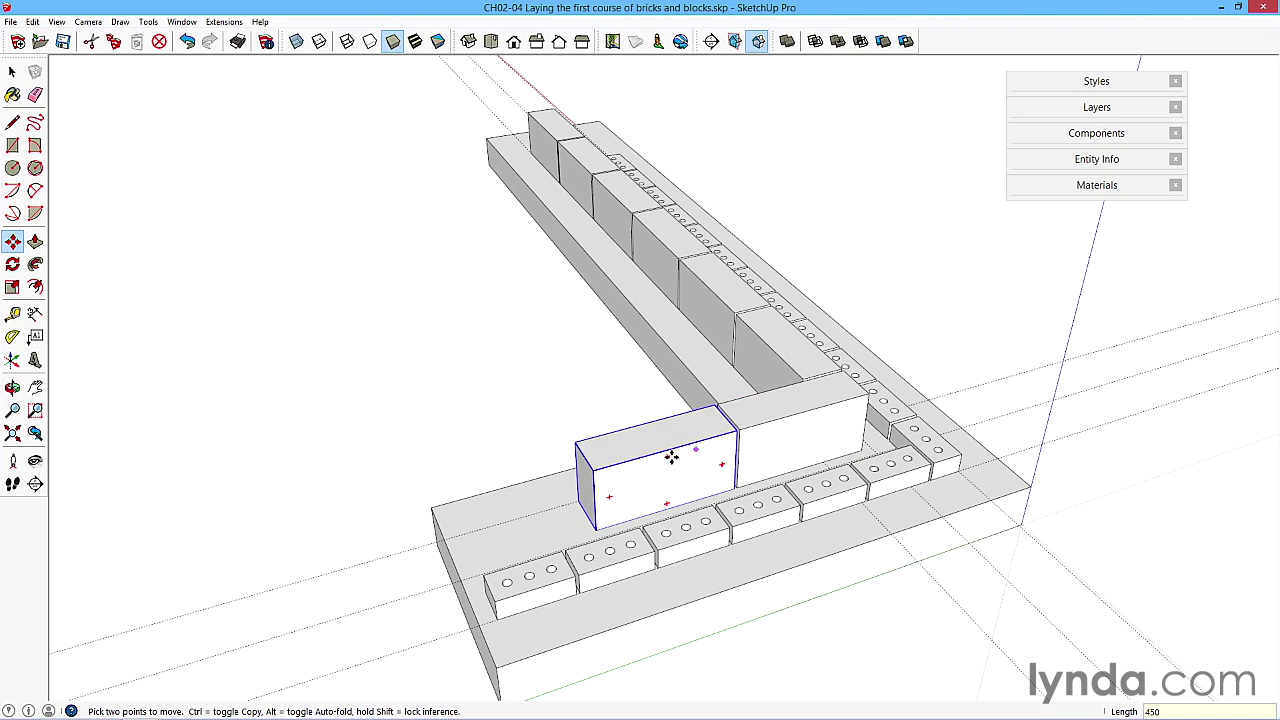
# Reposition the copied block 450mm along the wall and add a second copy with 2x
pyautogui.click(668, 452)
pyautogui.write('234')
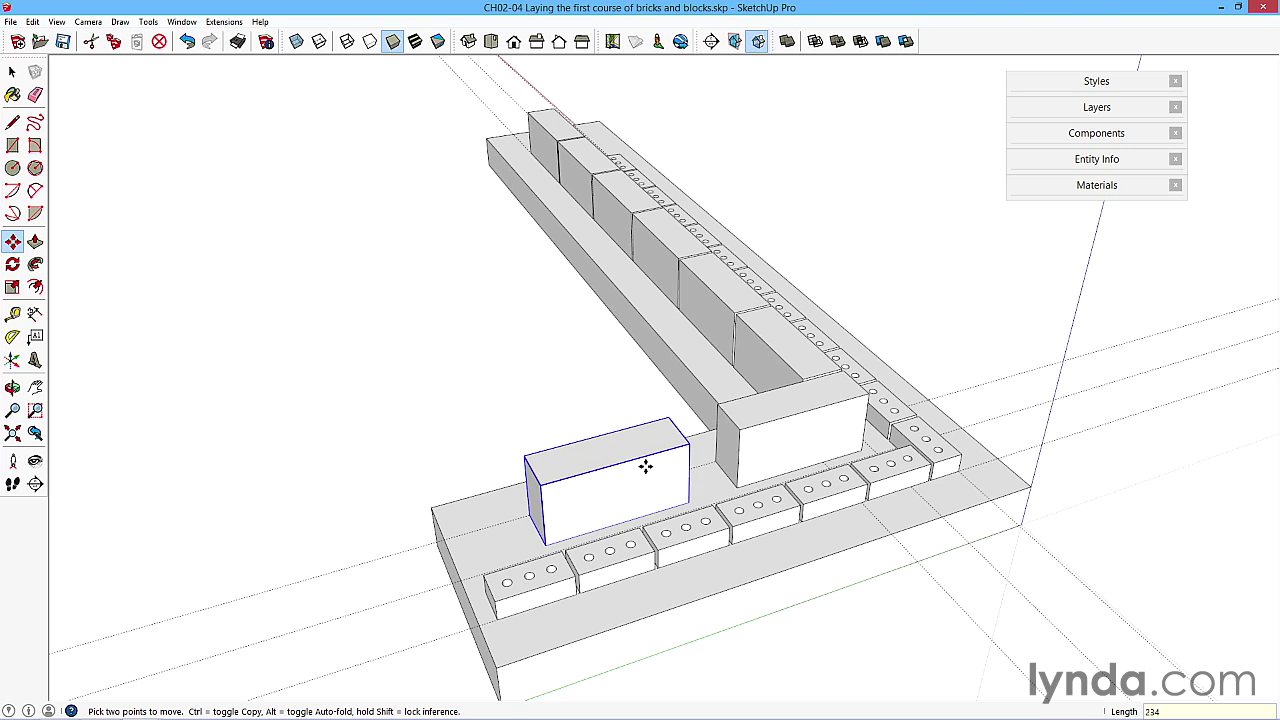
pyautogui.press('Return')
pyautogui.write('1')
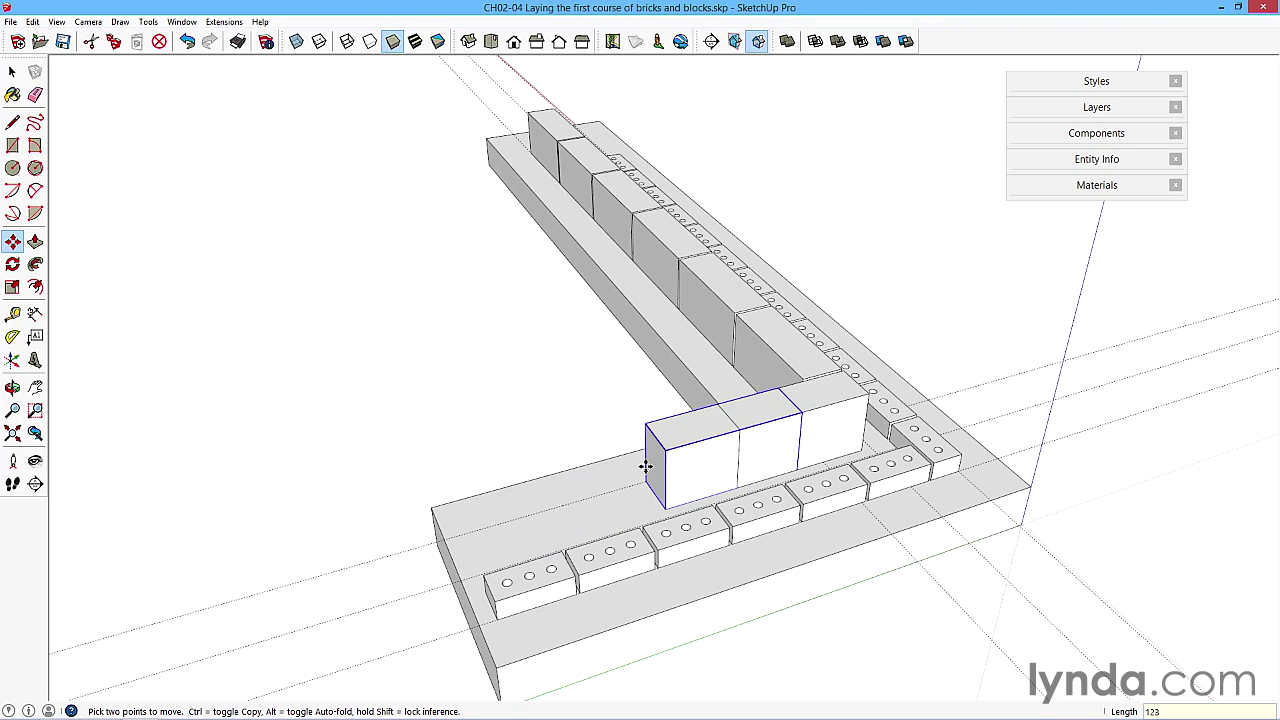
pyautogui.press('Return')
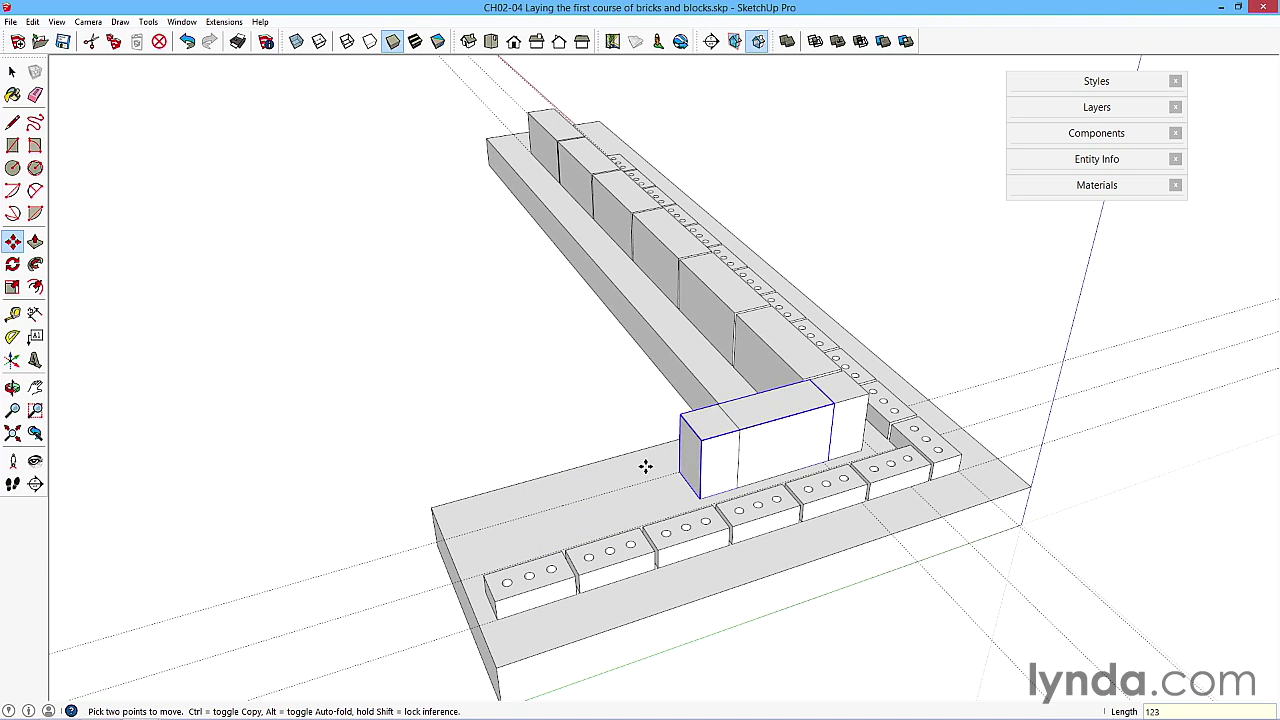
pyautogui.write('450')
pyautogui.press('Return')
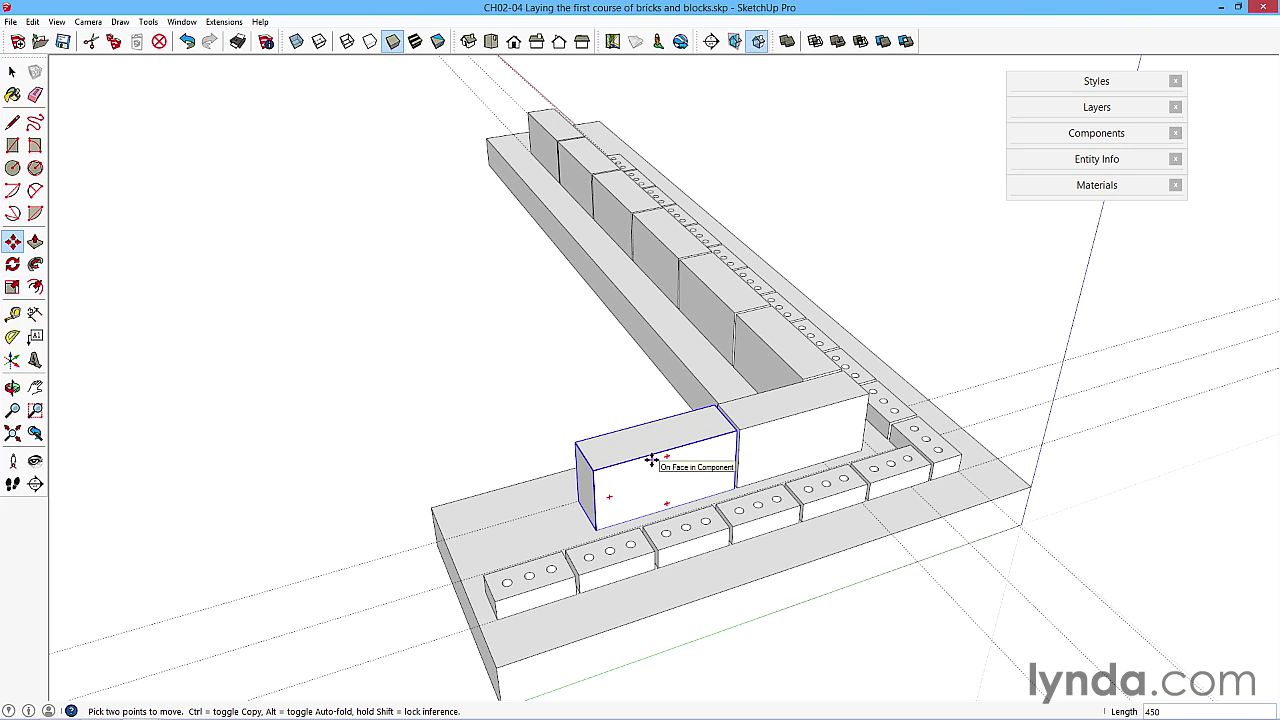
pyautogui.write('2x')
pyautogui.press('Return')
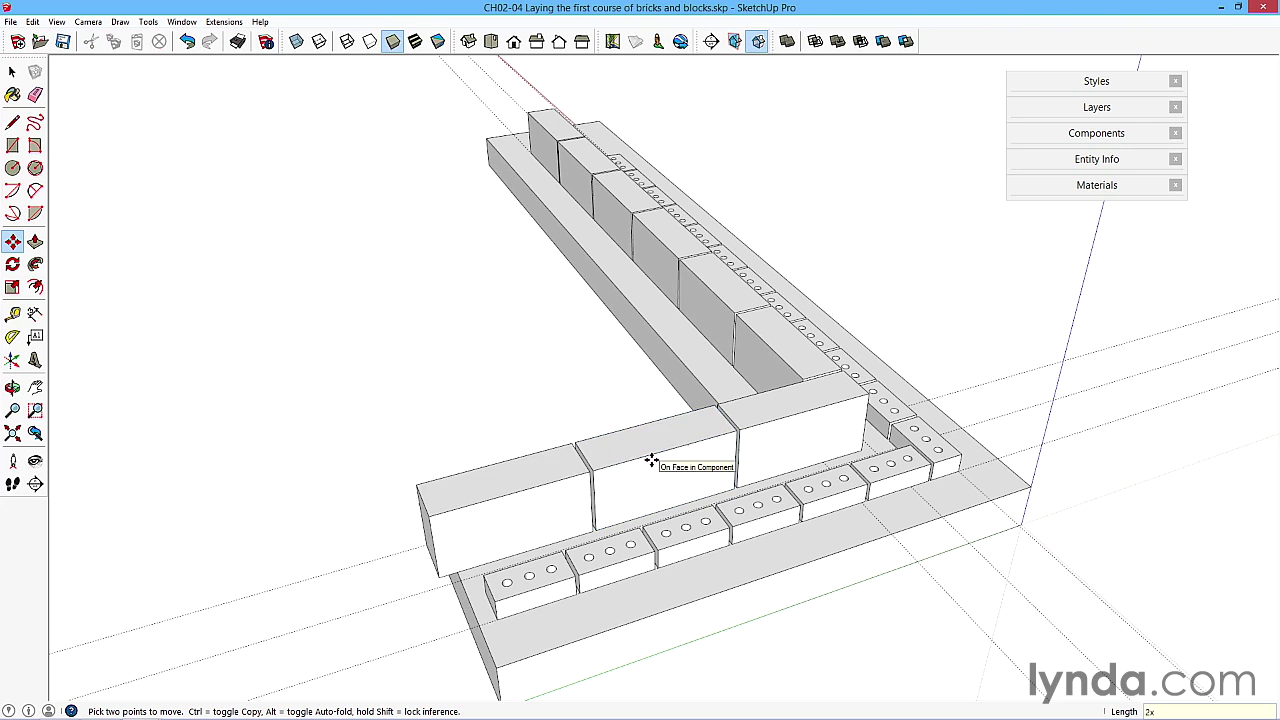
pyautogui.press('q')
pyautogui.press('m')
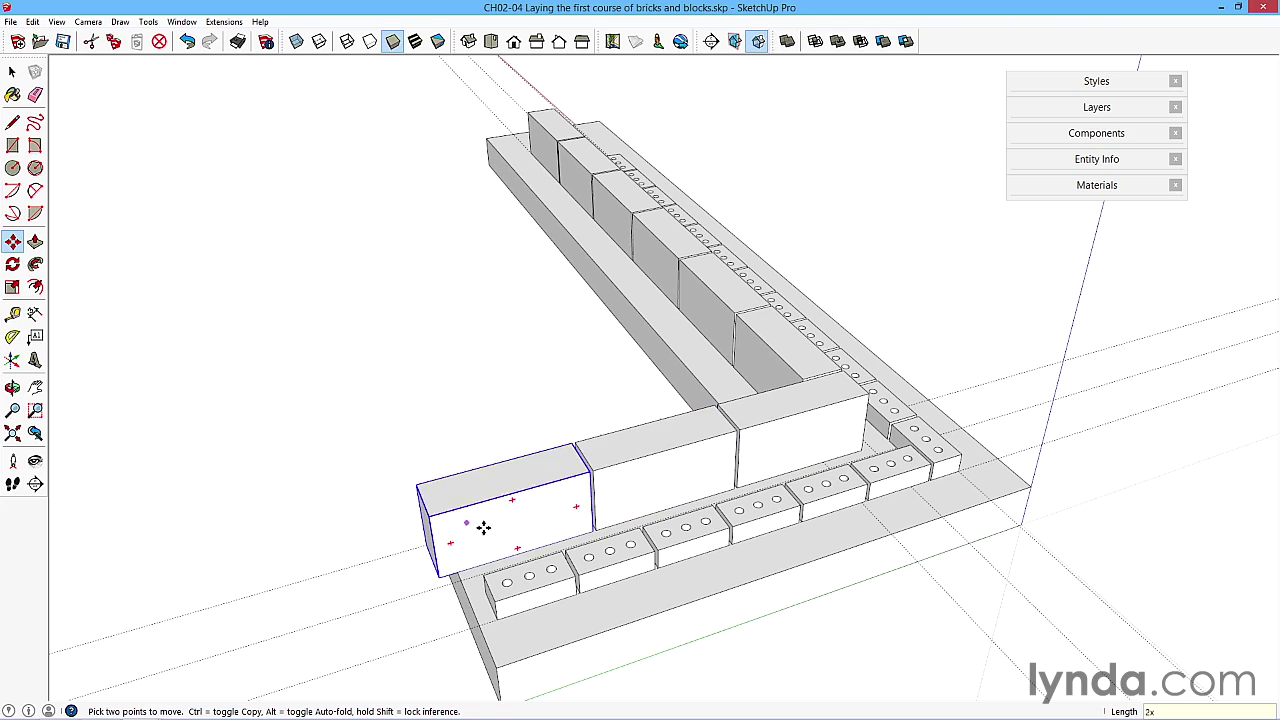
pyautogui.press('space')
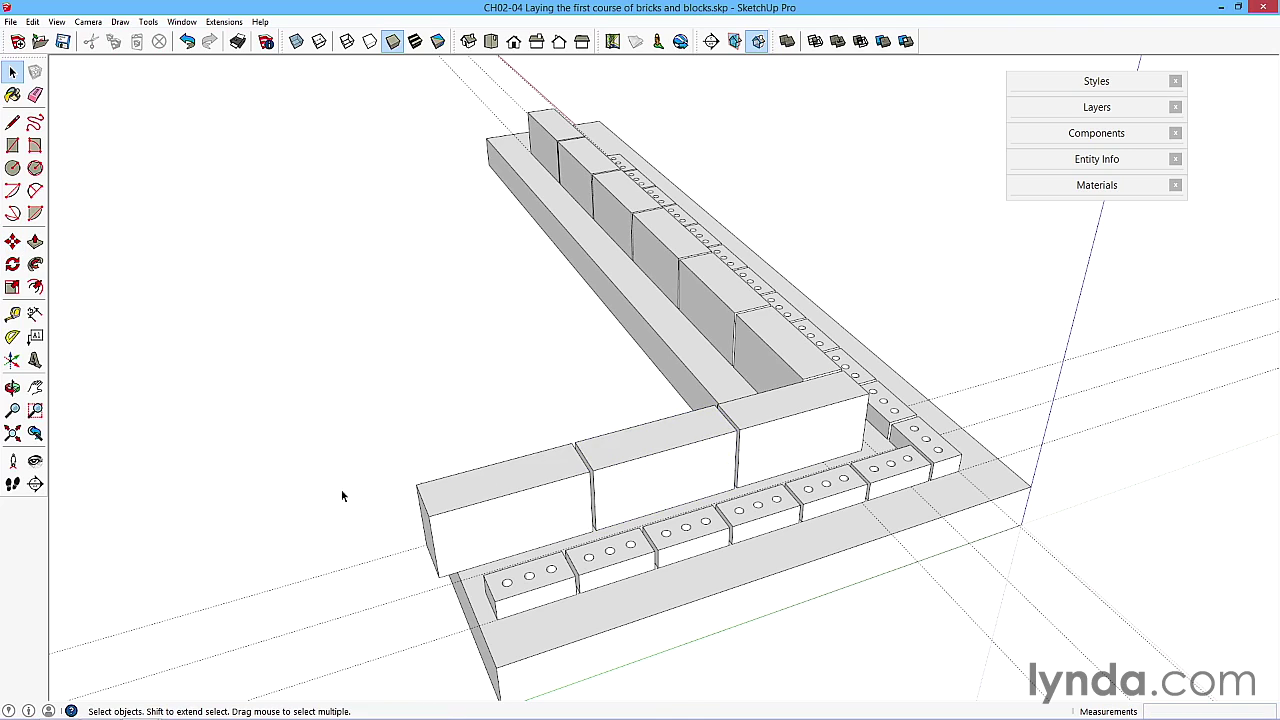
pyautogui.moveTo(341, 491); pyautogui.dragTo(191, 486, button='middle')
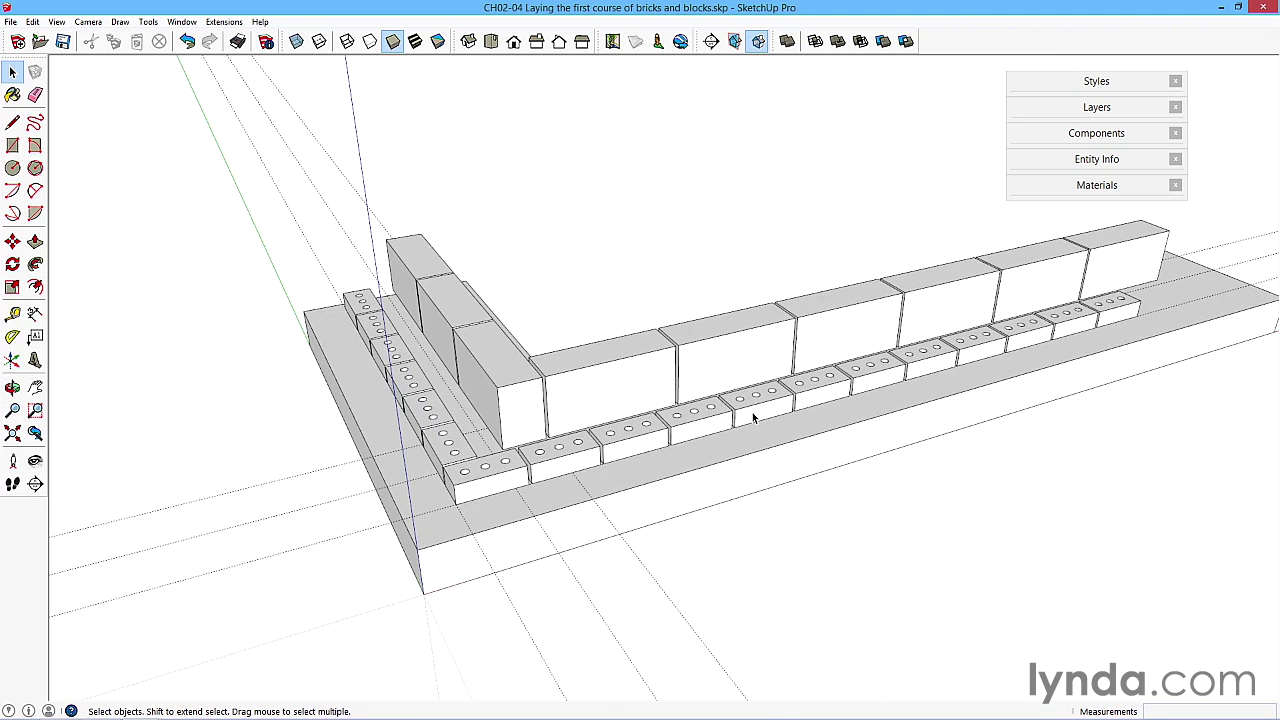